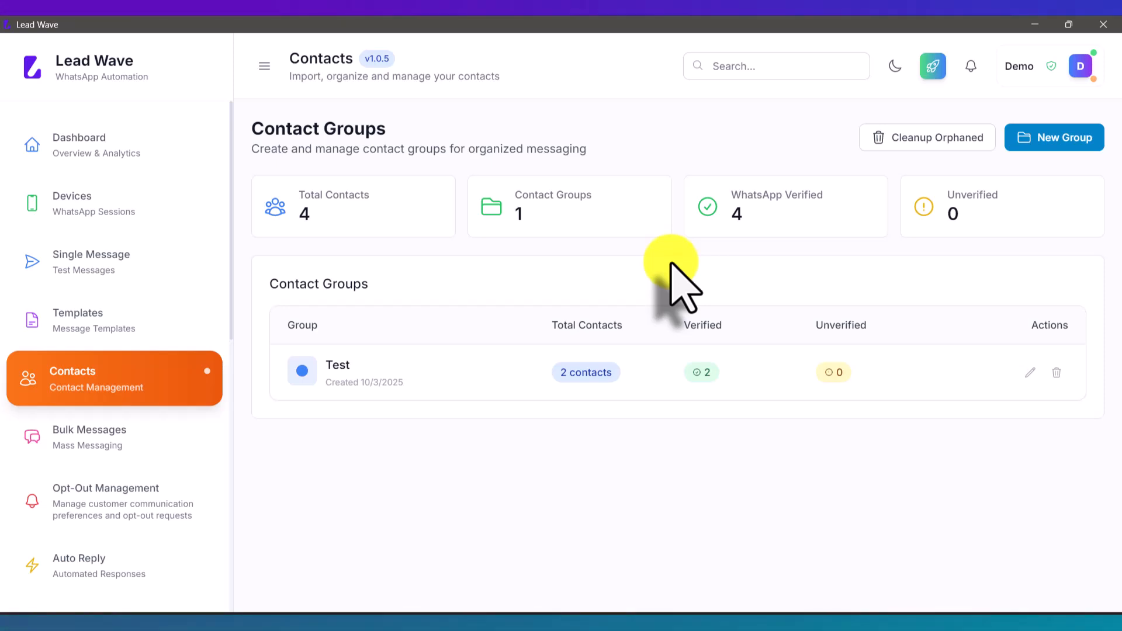
Review the contacts in the Test group and the connected WhatsApp device before setting up a campaign
{"action": "left_click", "coordinate": [461, 369]}
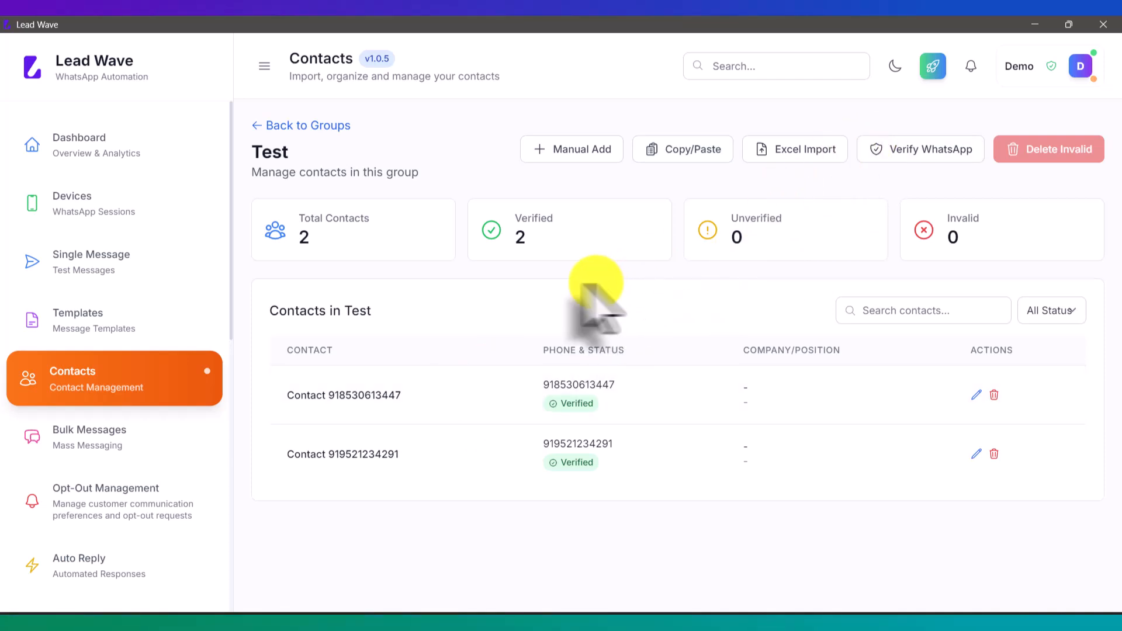
{"action": "left_click", "coordinate": [93, 450]}
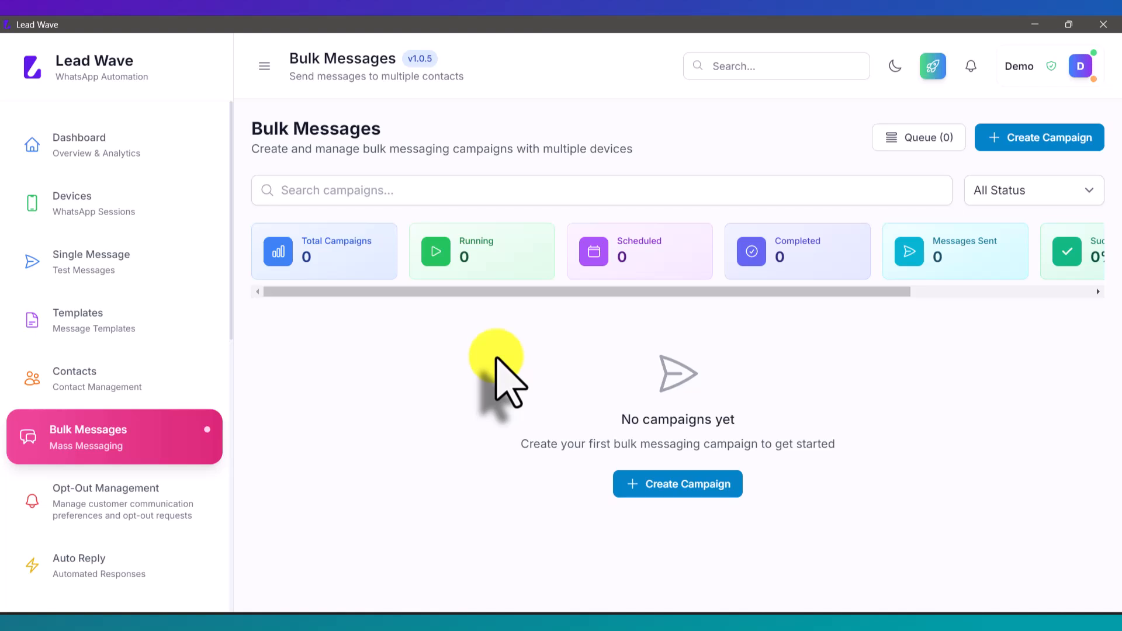
{"action": "left_click", "coordinate": [130, 204]}
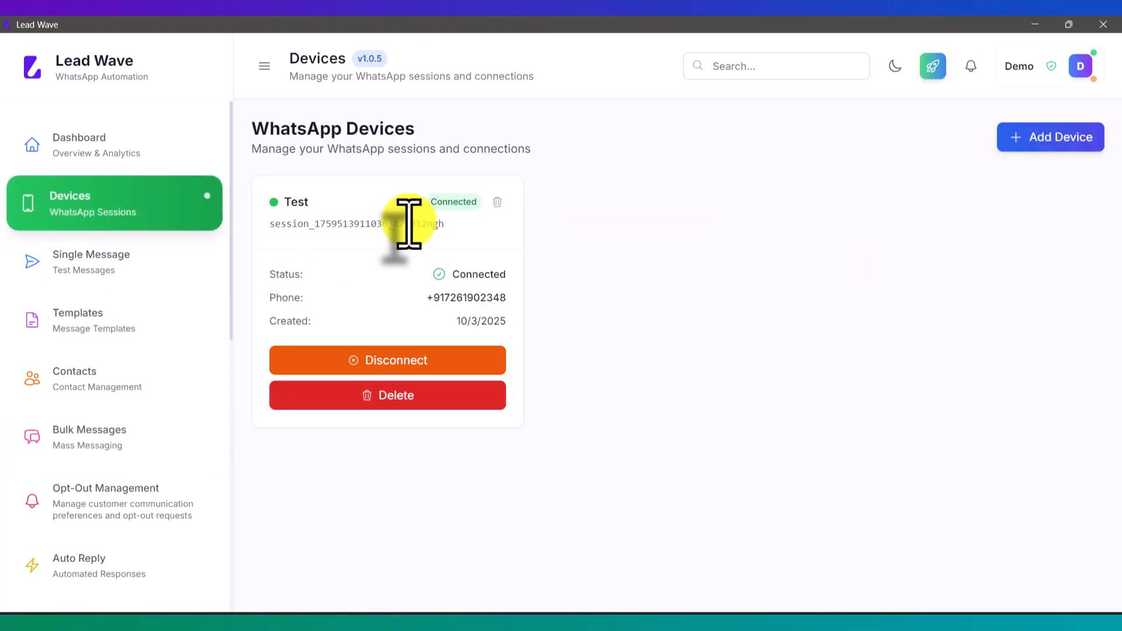
{"action": "left_click", "coordinate": [117, 377]}
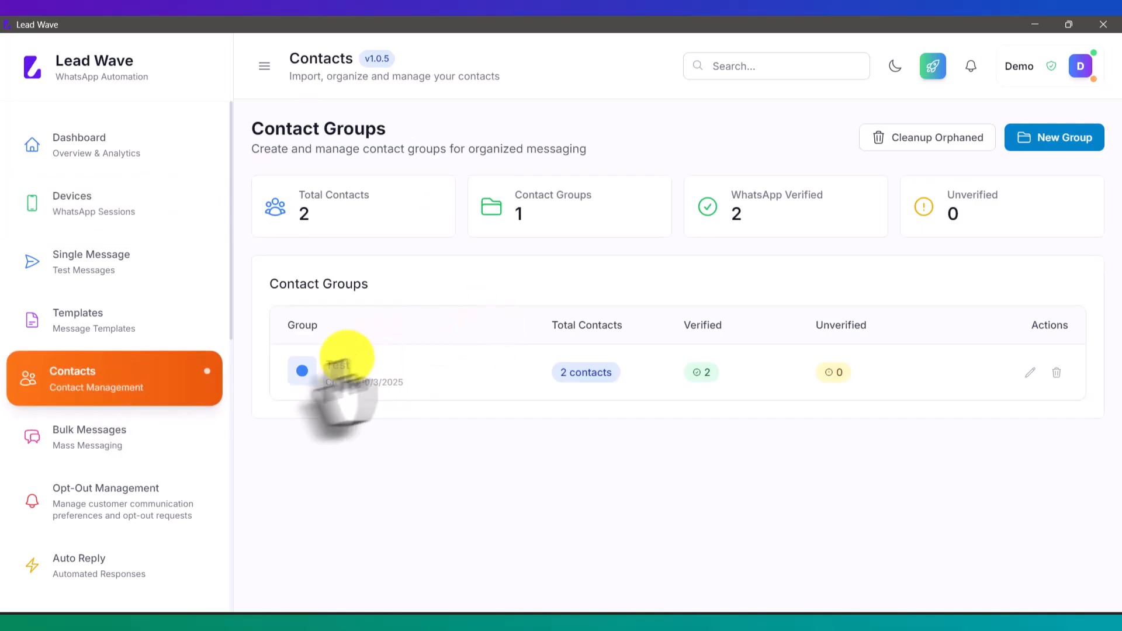
Start a new bulk message campaign named "Test" and select the Test WhatsApp session for sending
{"action": "left_click", "coordinate": [91, 447]}
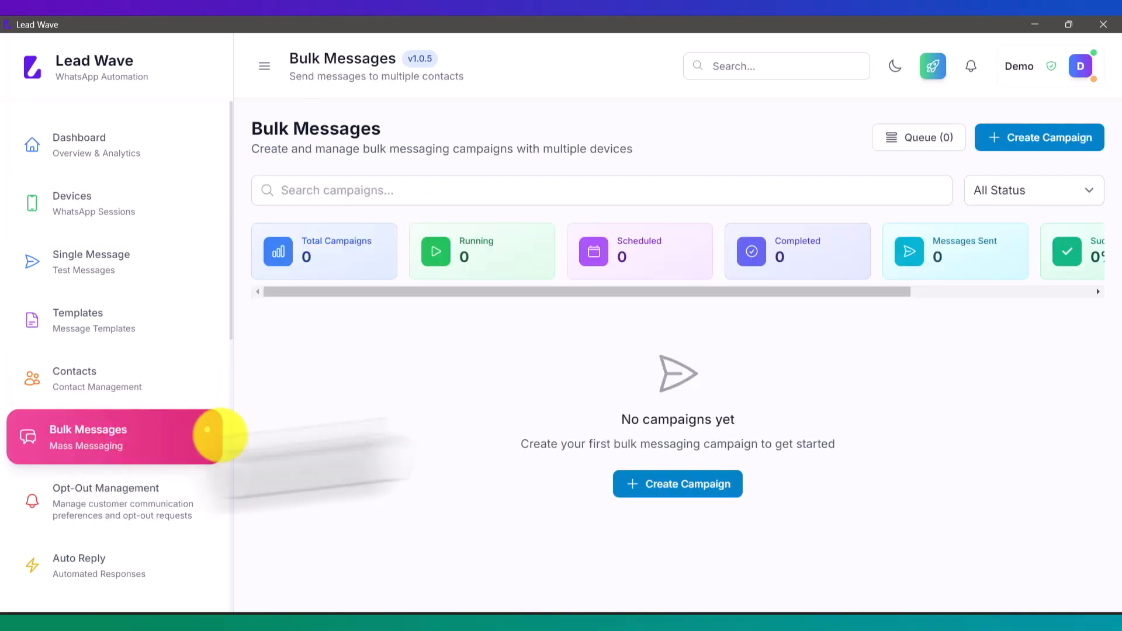
{"action": "left_click", "coordinate": [1046, 142]}
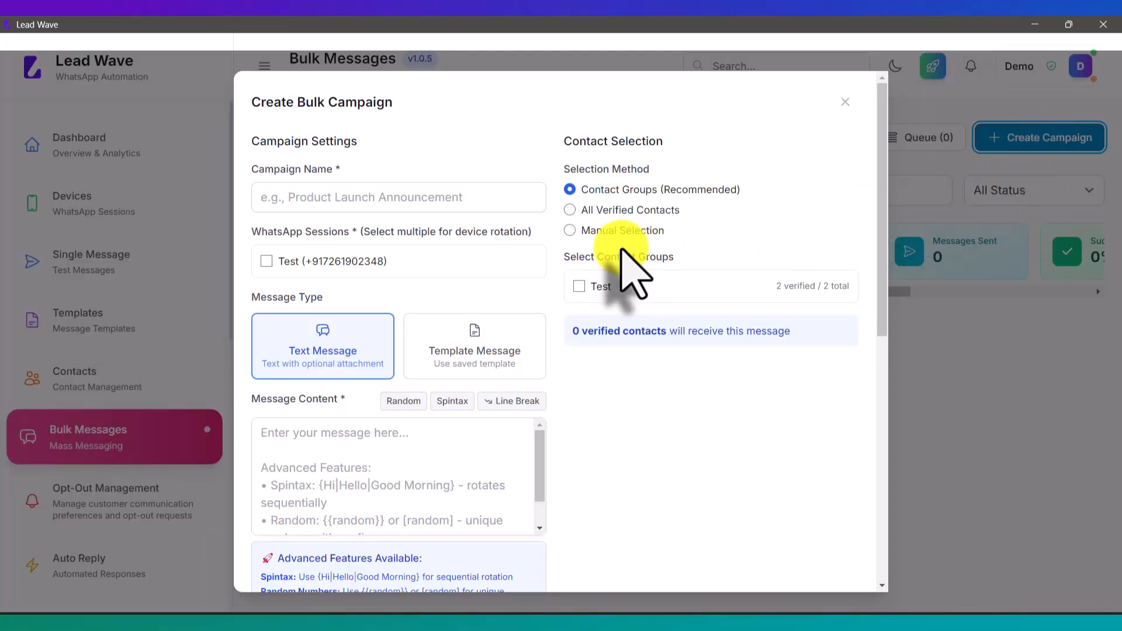
{"action": "left_click", "coordinate": [432, 201]}
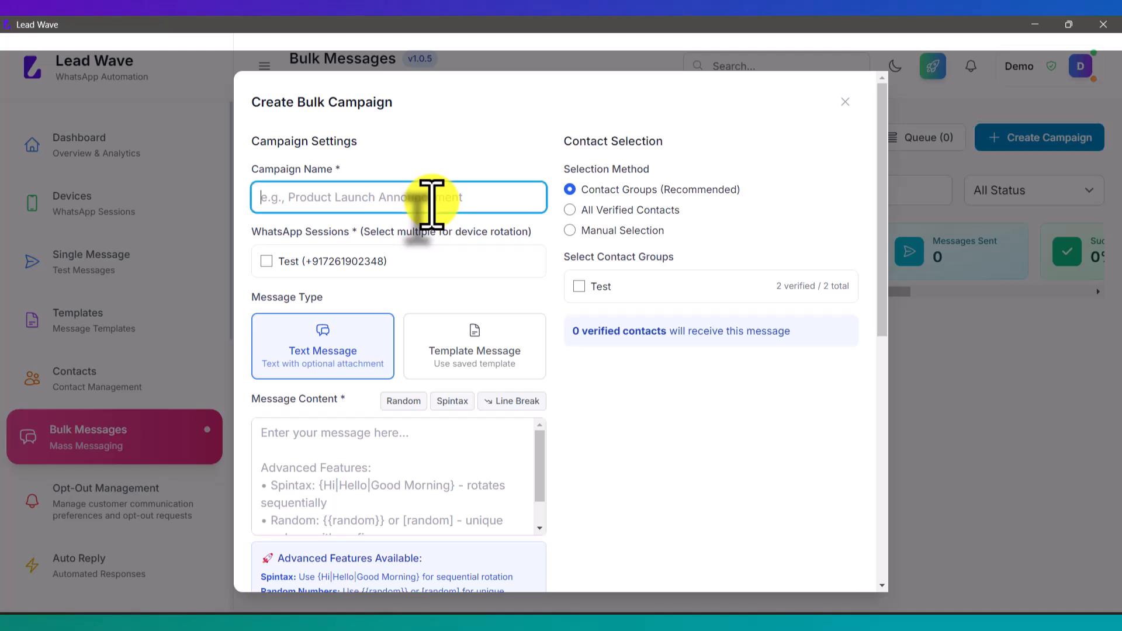
{"action": "type", "text": "Test"}
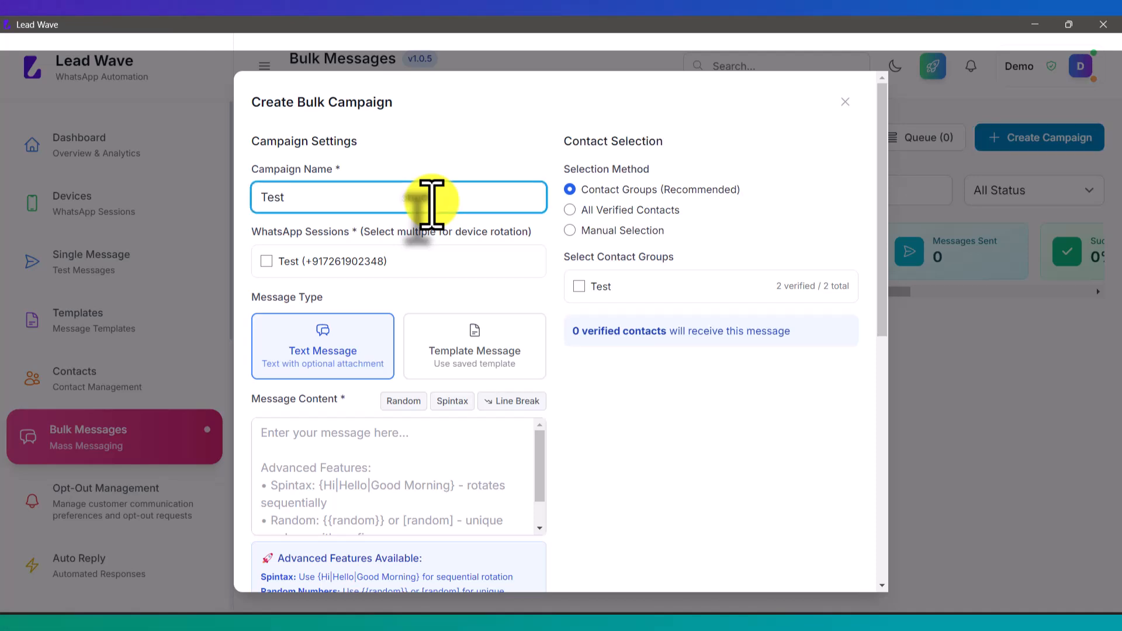
{"action": "left_click", "coordinate": [301, 260]}
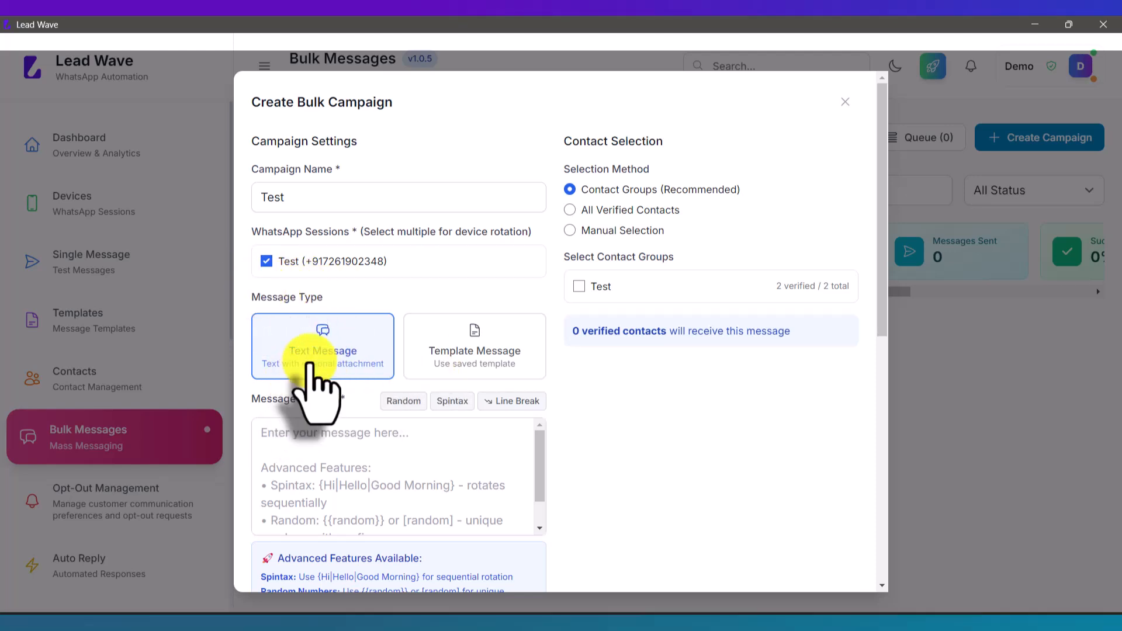
Try the Template Message type with the saved Buttons template, and return the message type to Text Message
{"action": "left_click", "coordinate": [293, 450]}
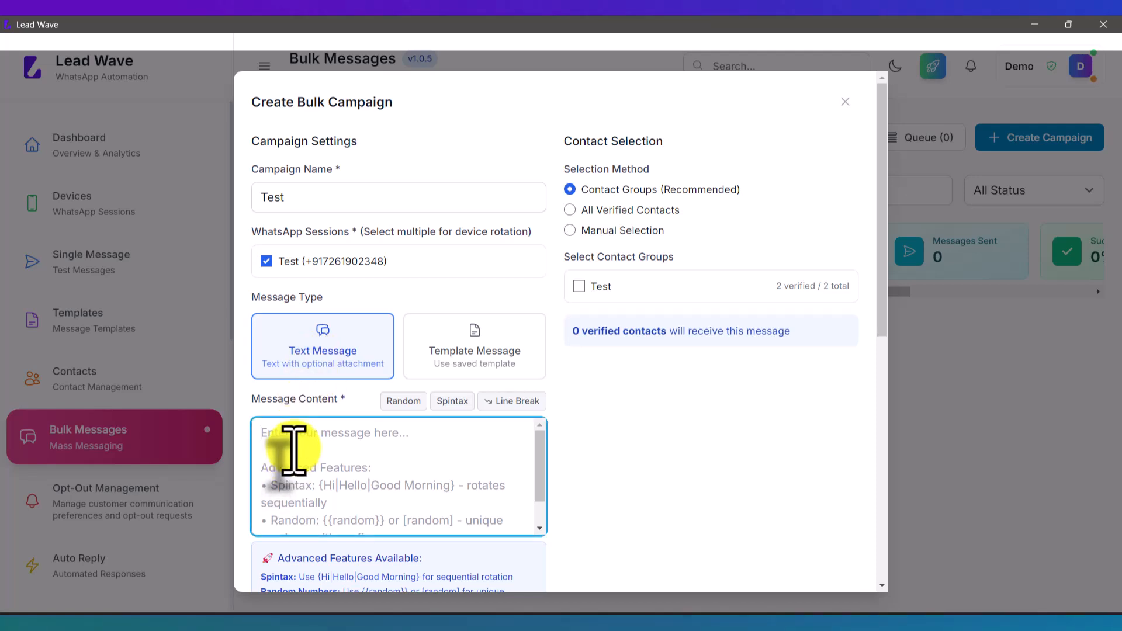
{"action": "left_click", "coordinate": [471, 363]}
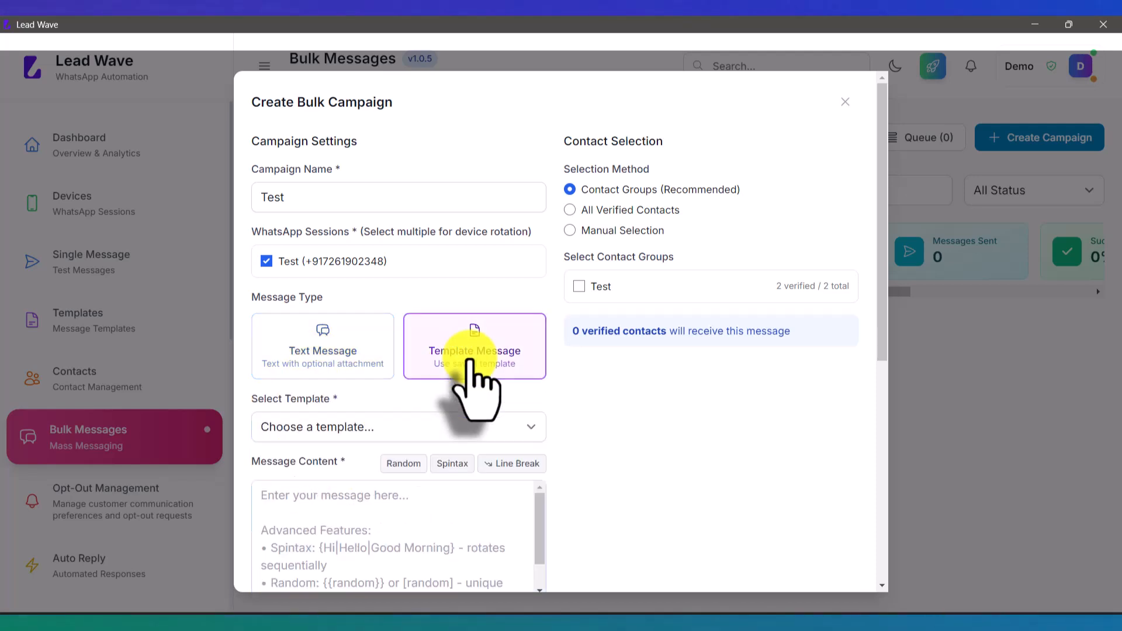
{"action": "left_click", "coordinate": [328, 431]}
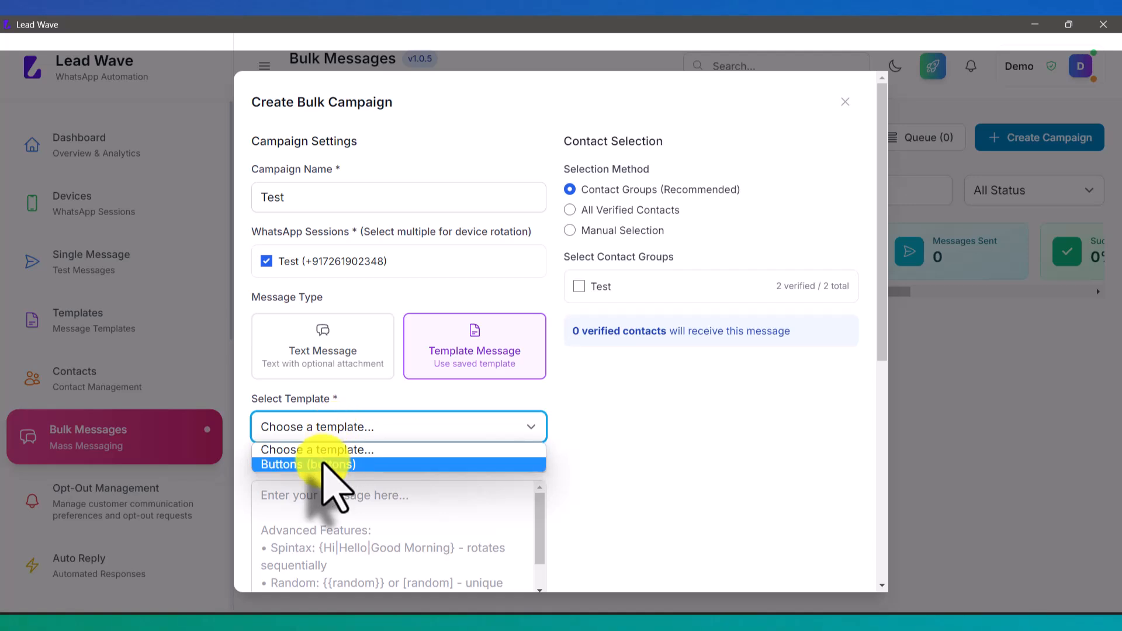
{"action": "left_click", "coordinate": [328, 465]}
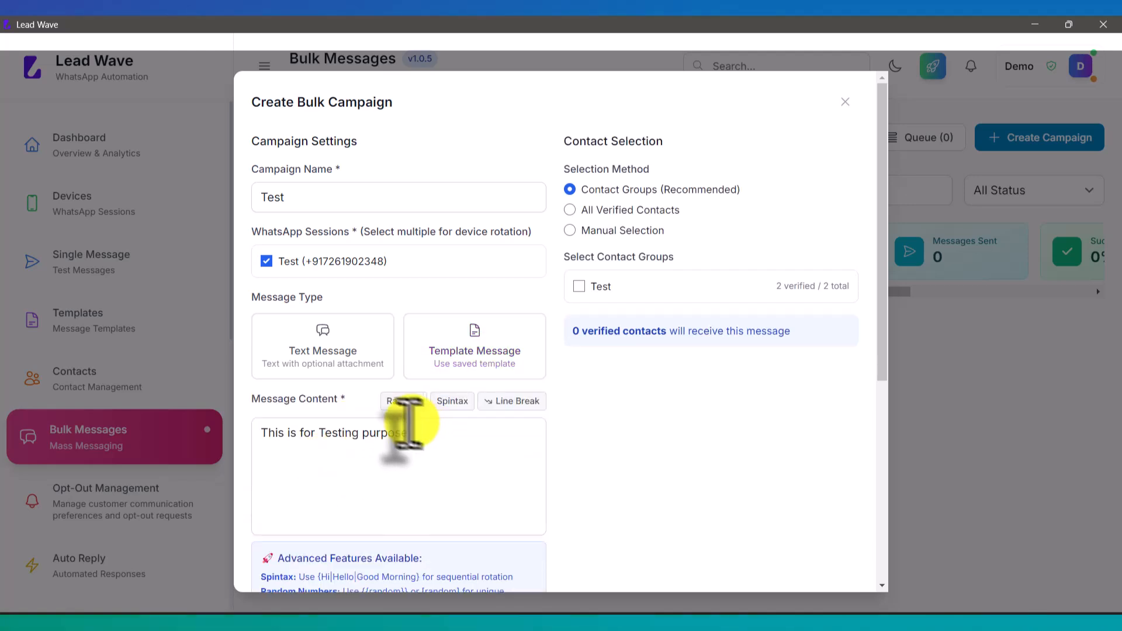
{"action": "left_click", "coordinate": [321, 352]}
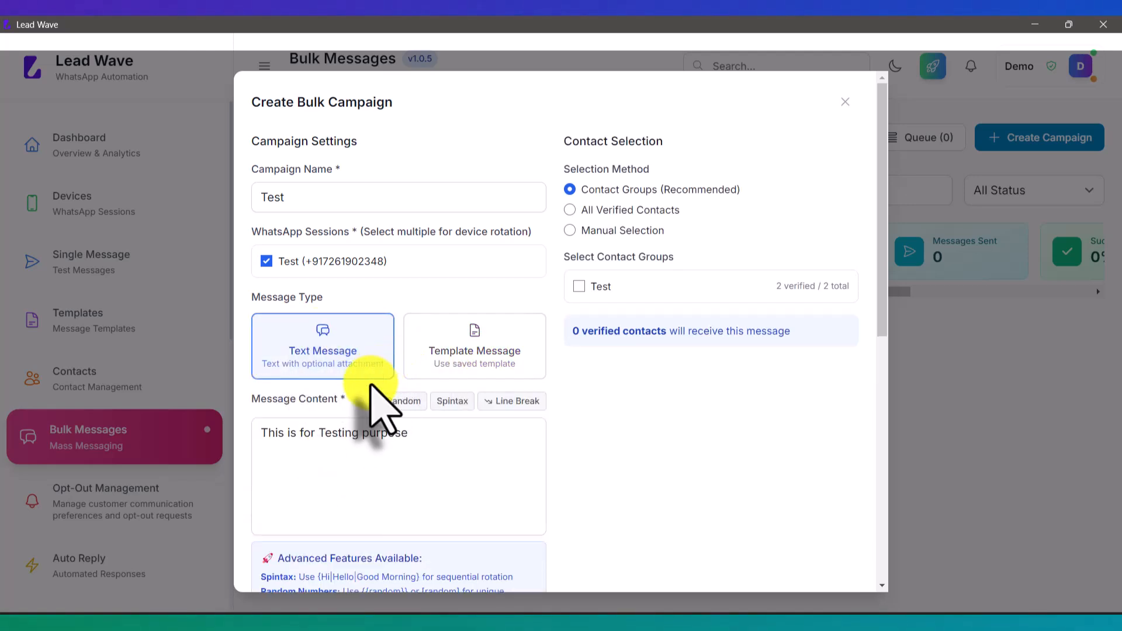
Replace the message content with "HI this is Test message from lead wave"
{"action": "left_click", "coordinate": [400, 431]}
{"action": "left_click_drag", "start_coordinate": [401, 431], "coordinate": [251, 426]}
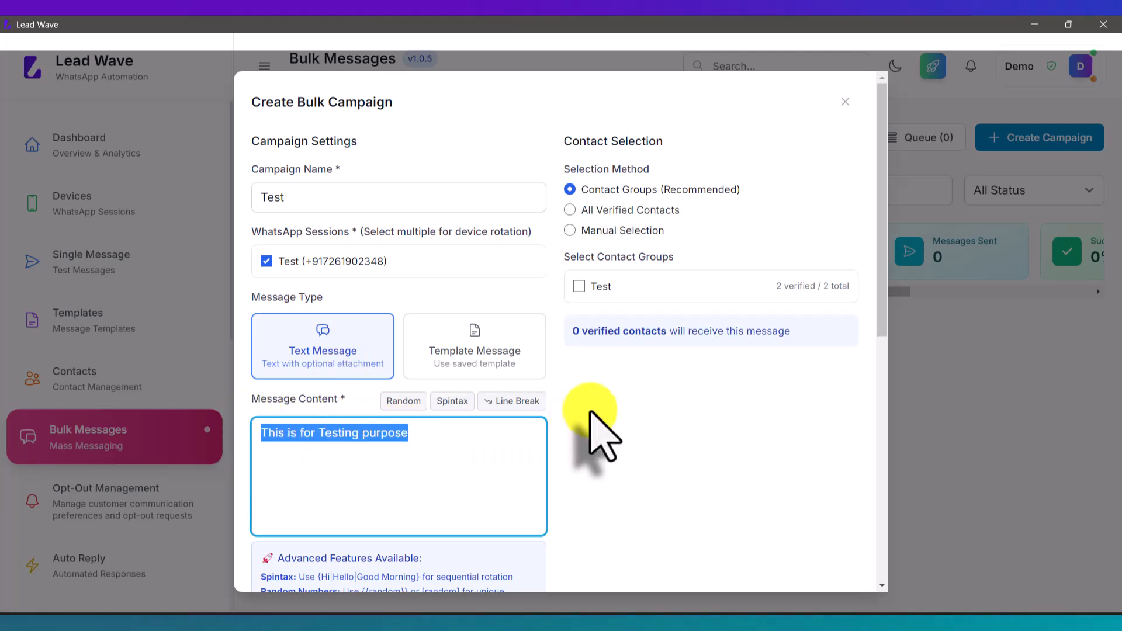
{"action": "type", "text": "HI"}
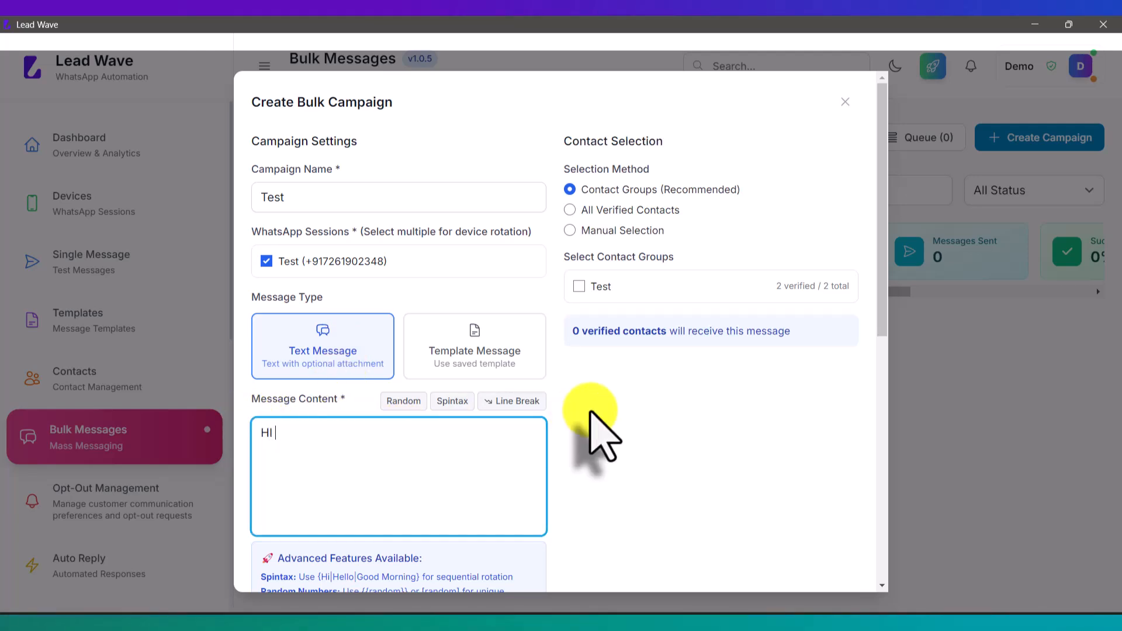
{"action": "type", "text": " this is Test message from "}
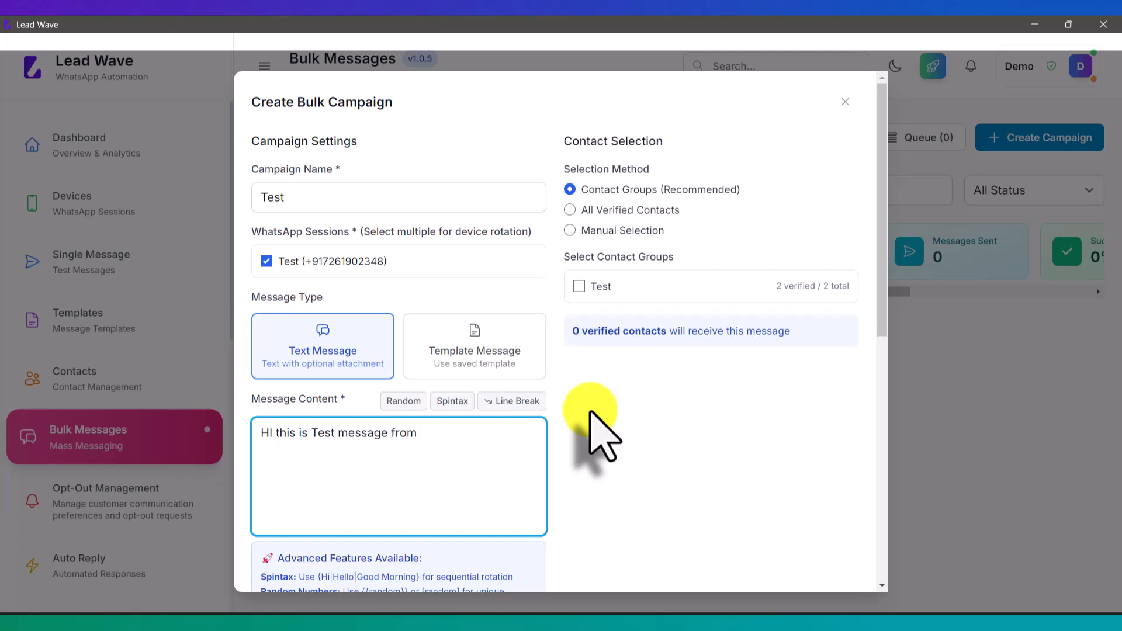
{"action": "type", "text": "lead wave"}
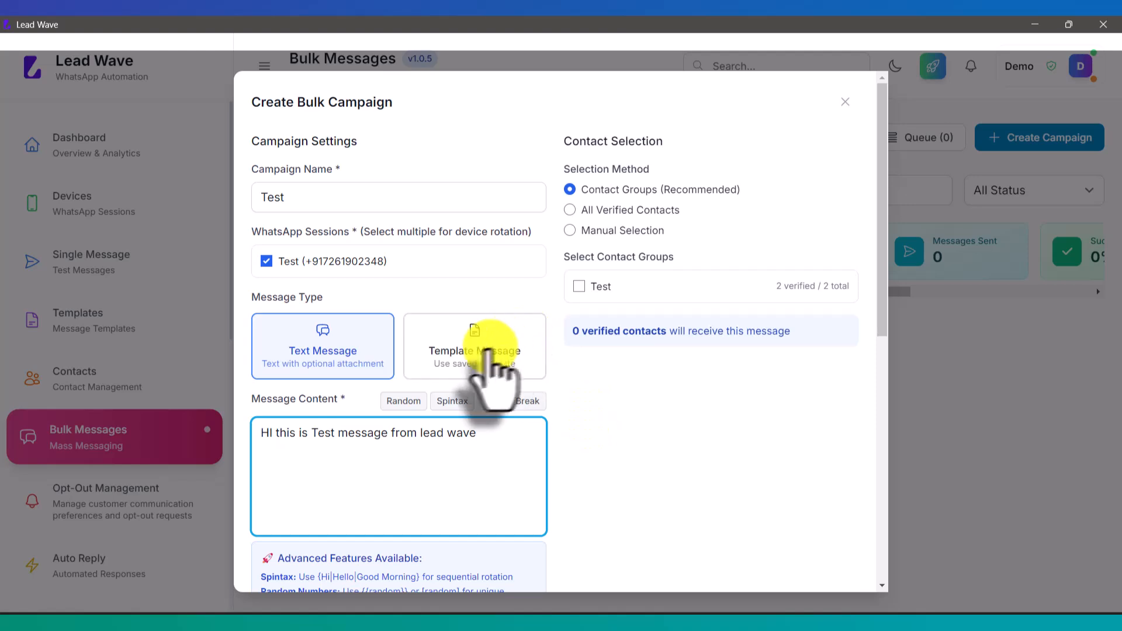
Add the {{random}} placeholder below the message text and the spintax {Hello|Hi|Good Morning} after "HI"
{"action": "scroll", "coordinate": [493, 374], "scroll_direction": "down", "scroll_amount": 2}
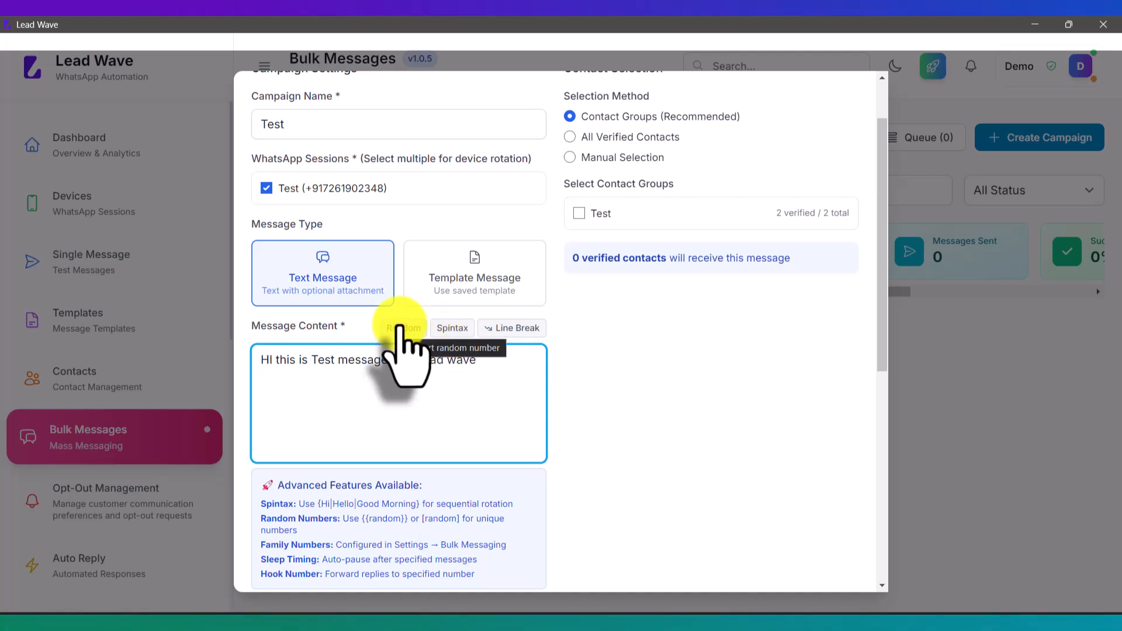
{"action": "left_click", "coordinate": [401, 328]}
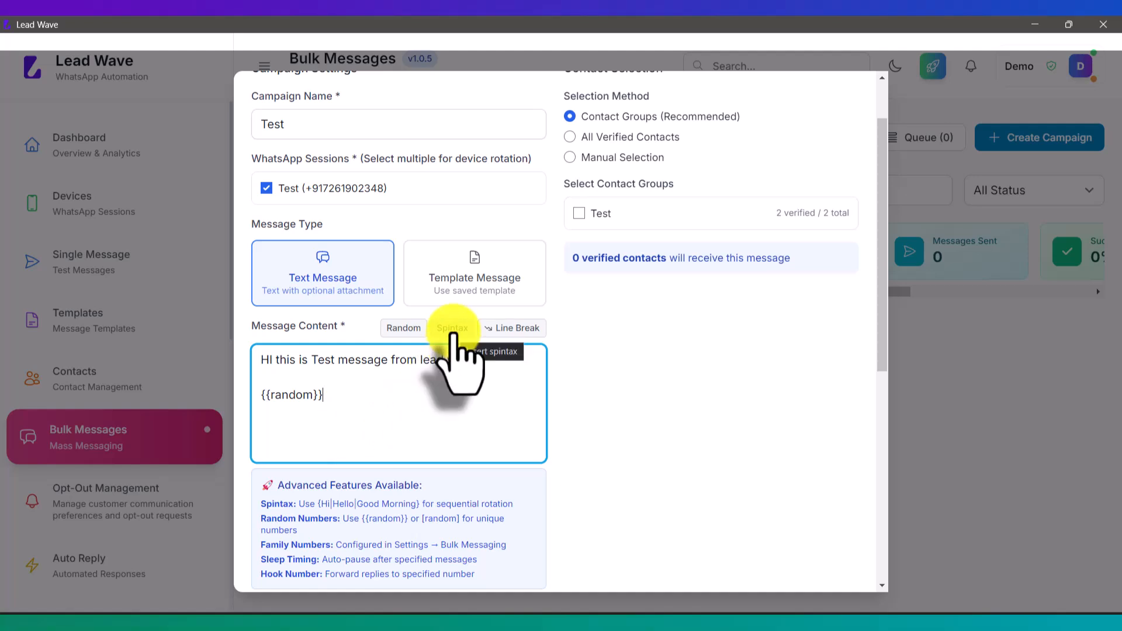
{"action": "left_click", "coordinate": [261, 361]}
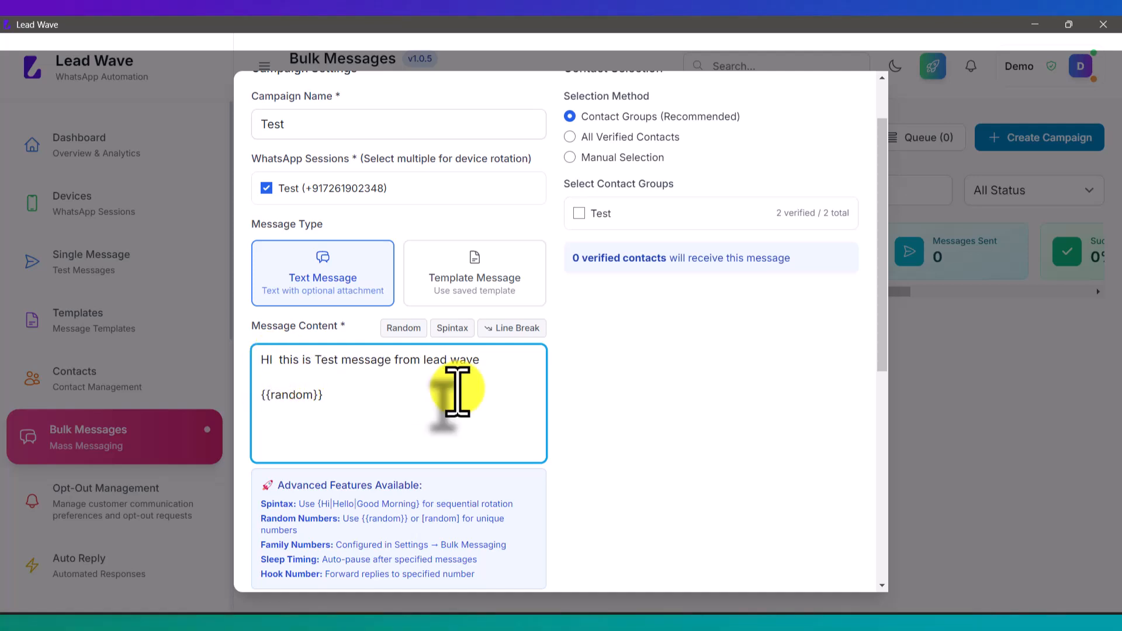
{"action": "left_click", "coordinate": [452, 328]}
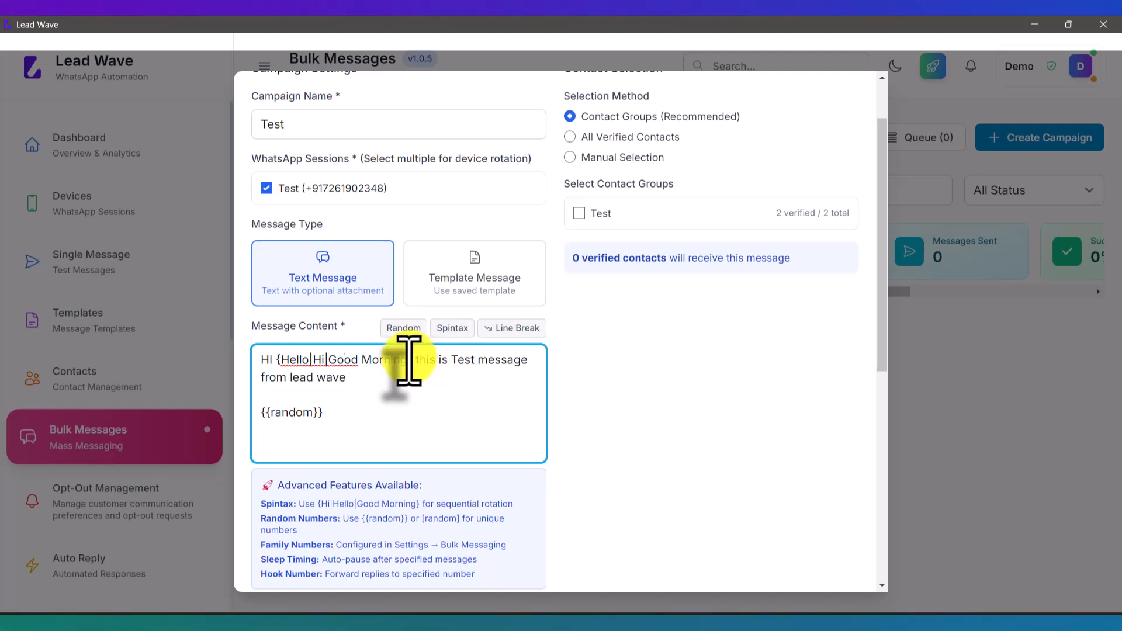
Try the All Verified Contacts and Manual Selection methods as alternatives to selecting the Test contact group
{"action": "left_click", "coordinate": [605, 214]}
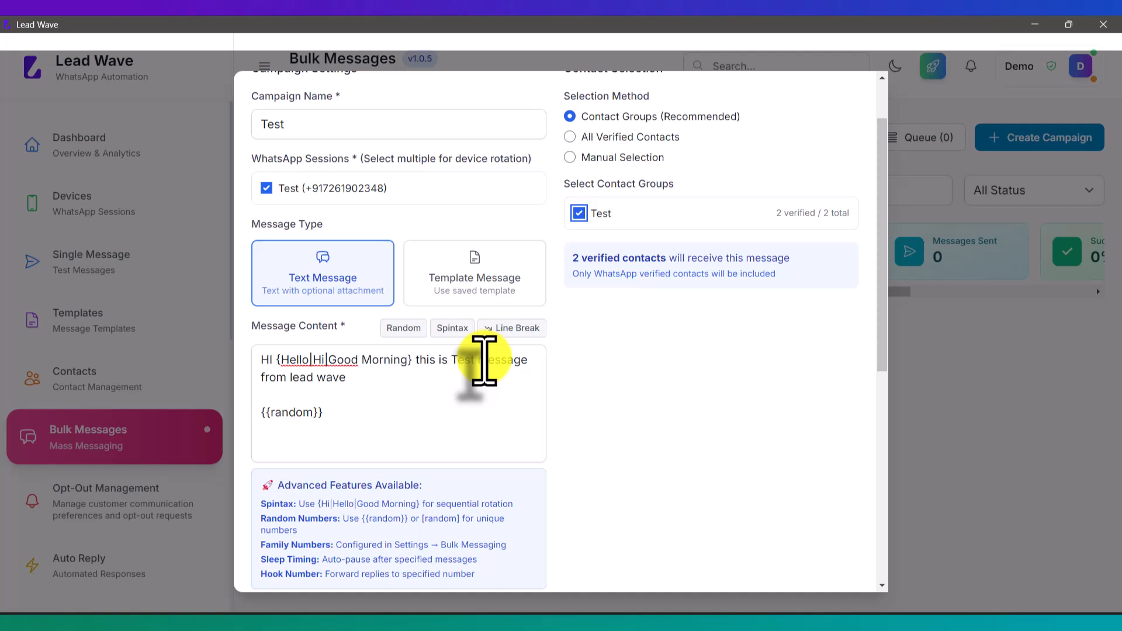
{"action": "scroll", "coordinate": [601, 375], "scroll_direction": "up", "scroll_amount": 2}
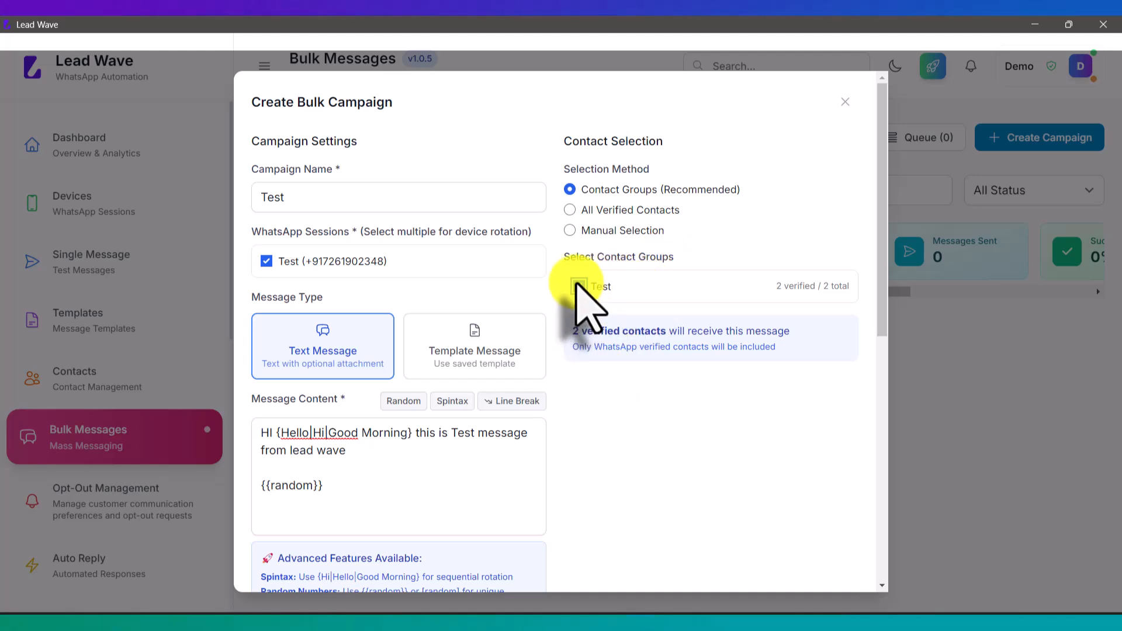
{"action": "left_click", "coordinate": [618, 213]}
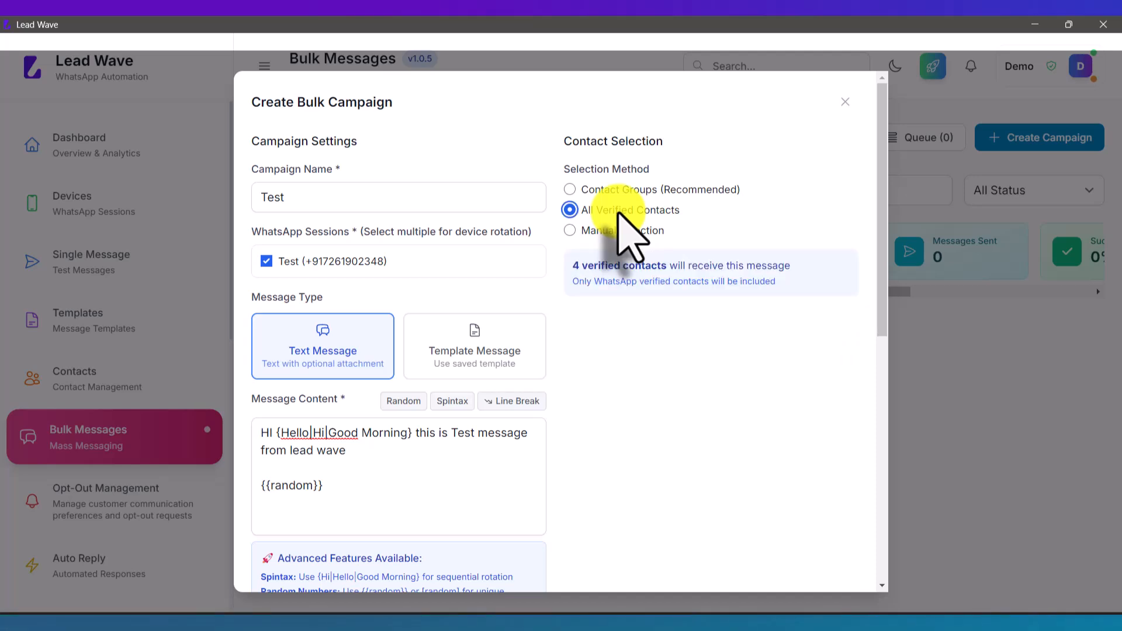
{"action": "left_click", "coordinate": [602, 231]}
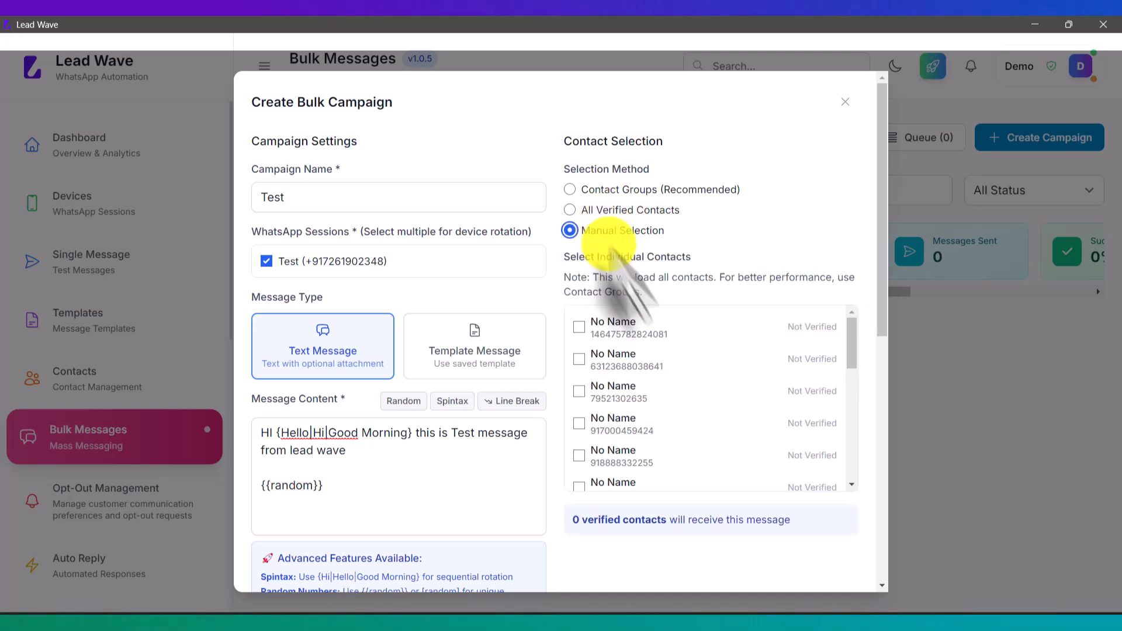
{"action": "scroll", "coordinate": [678, 421], "scroll_direction": "down", "scroll_amount": 3}
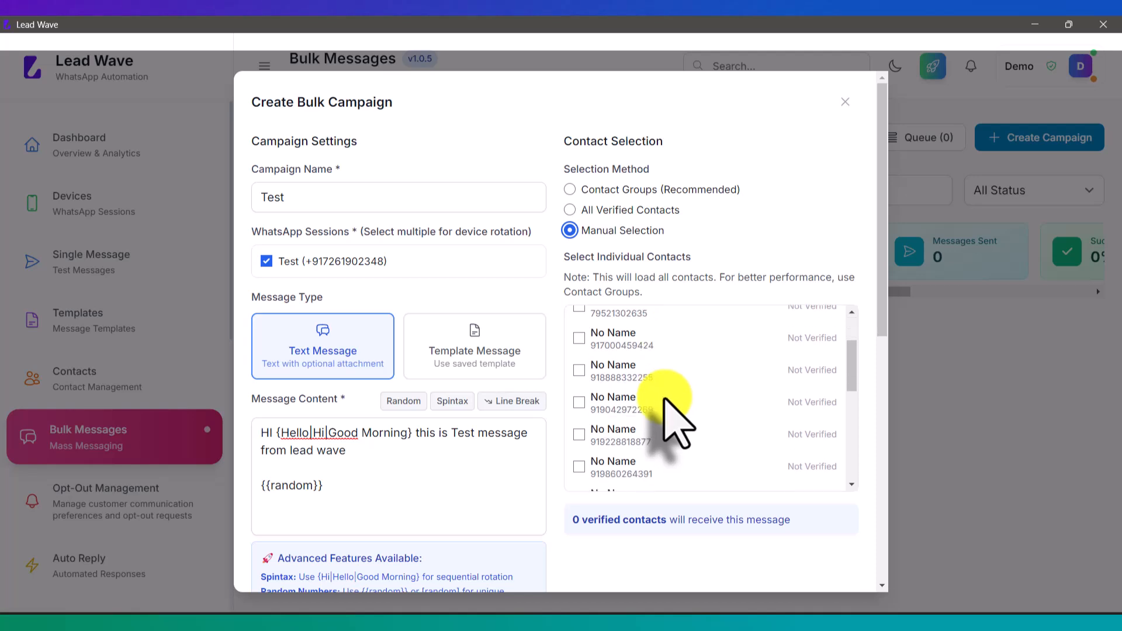
{"action": "scroll", "coordinate": [675, 420], "scroll_direction": "up", "scroll_amount": 3}
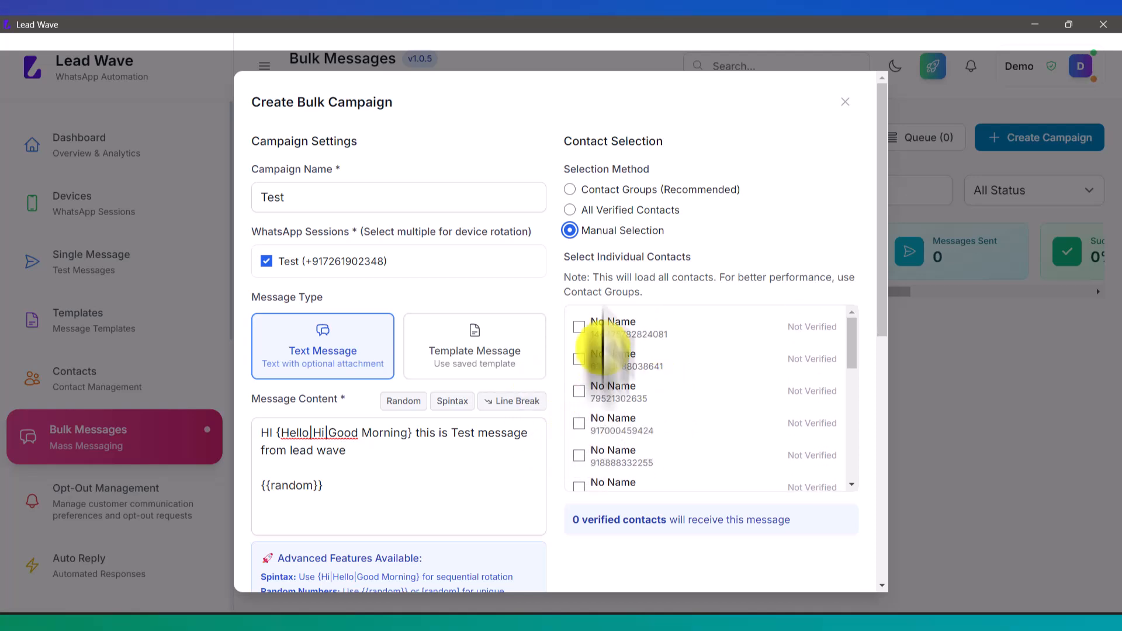
Set the contact selection method to Contact Groups and choose the Test group as recipients
{"action": "left_click", "coordinate": [588, 211]}
{"action": "left_click", "coordinate": [600, 188]}
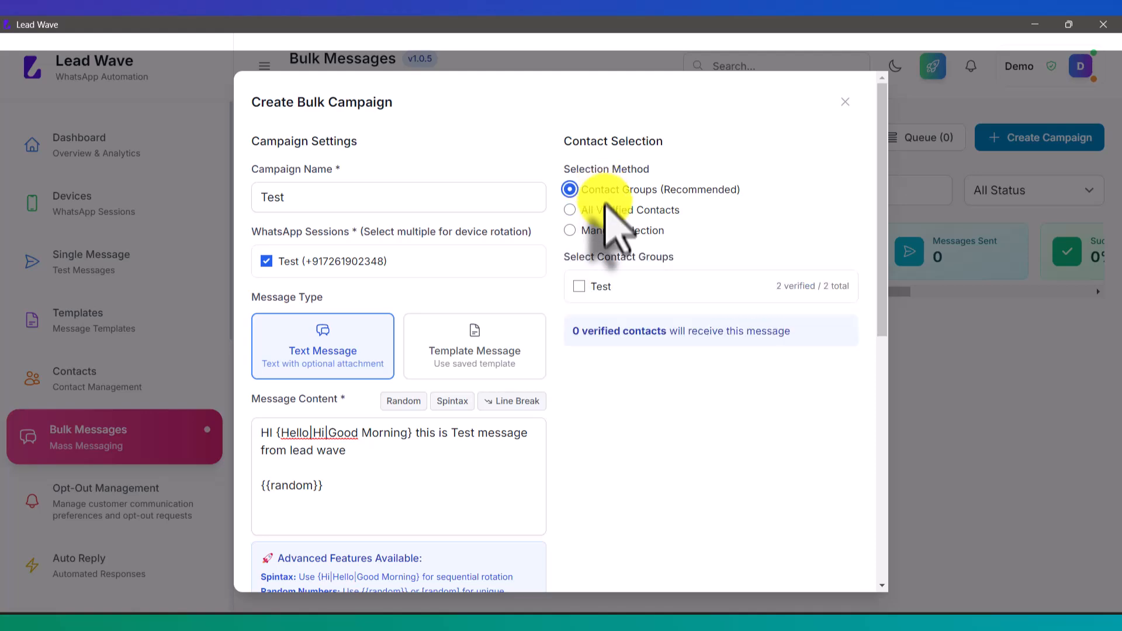
{"action": "left_click", "coordinate": [579, 287]}
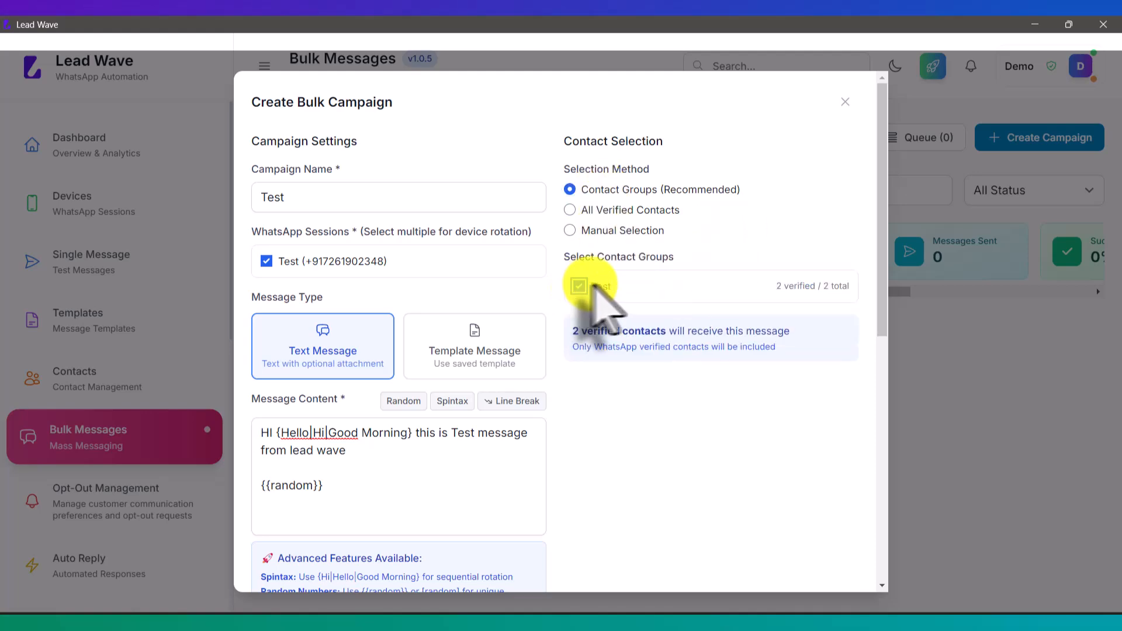
Try the Schedule for Later schedule type, and set the campaign back to Send Immediately
{"action": "scroll", "coordinate": [699, 310], "scroll_direction": "down", "scroll_amount": 8}
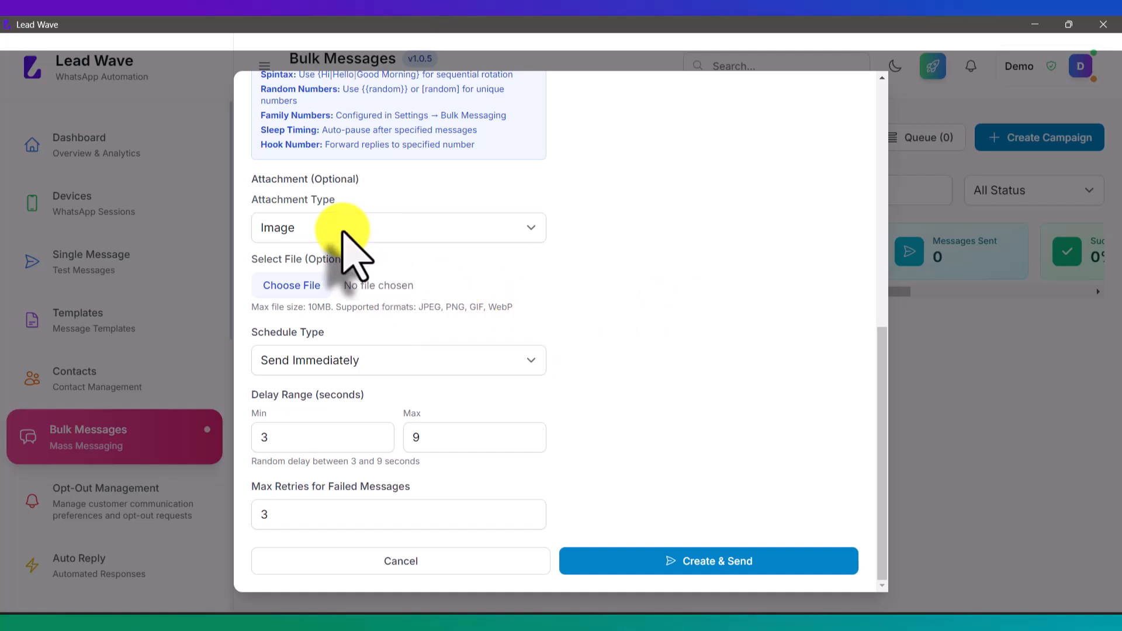
{"action": "left_click", "coordinate": [365, 367]}
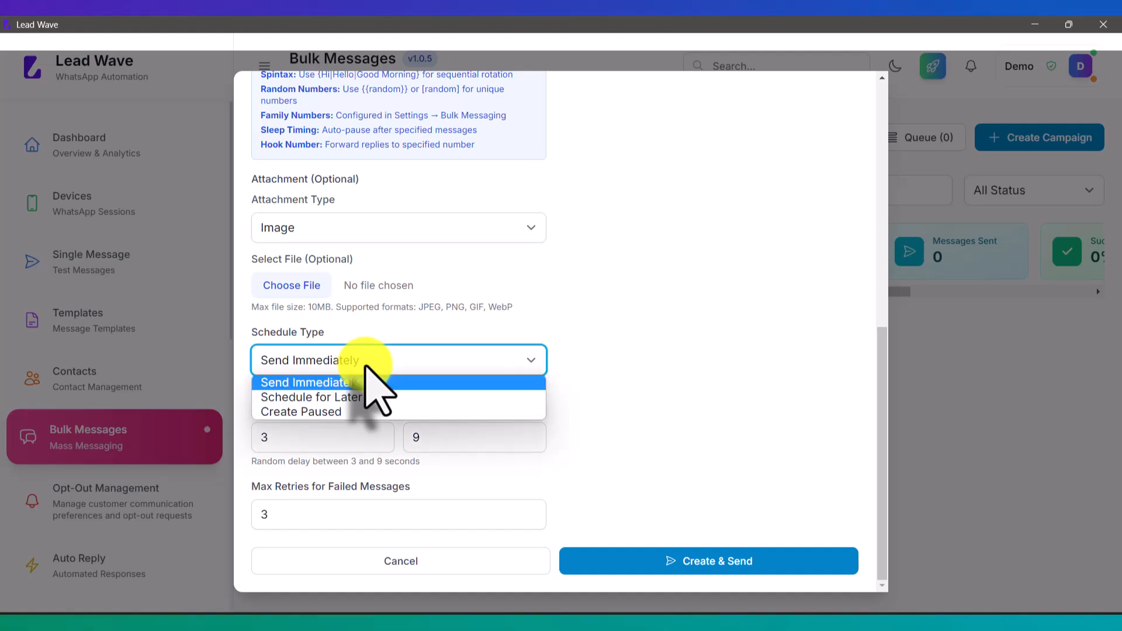
{"action": "left_click", "coordinate": [334, 397]}
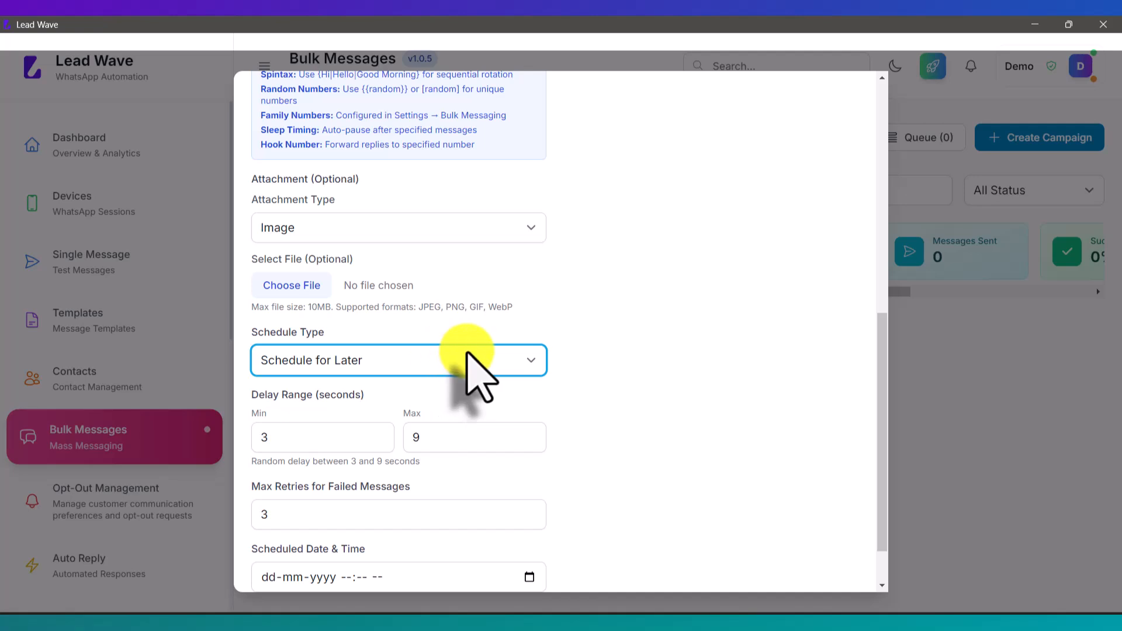
{"action": "scroll", "coordinate": [467, 365], "scroll_direction": "down", "scroll_amount": 1}
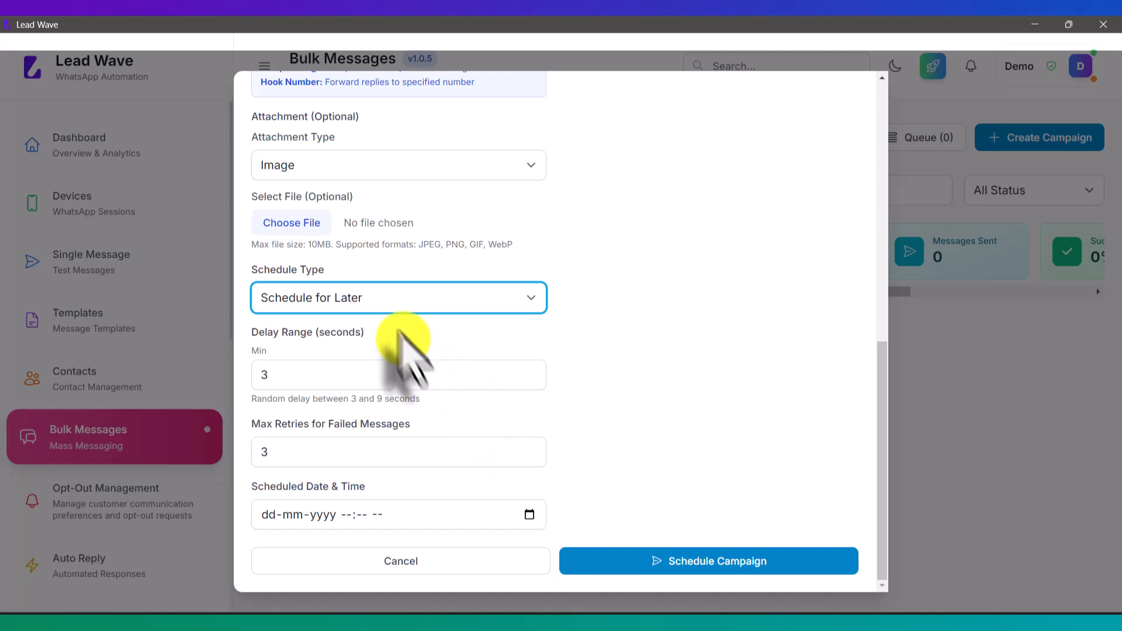
{"action": "left_click", "coordinate": [358, 298]}
{"action": "left_click", "coordinate": [358, 319]}
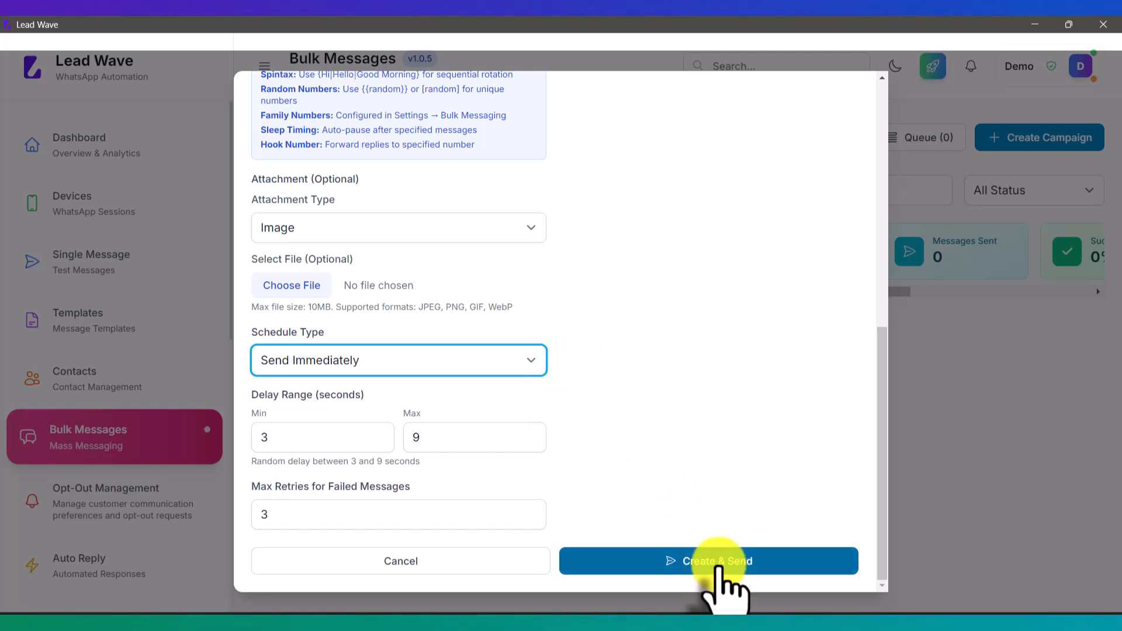
Create and send the Test campaign, and check the delivered message on the mirrored phone
{"action": "left_click", "coordinate": [719, 562]}
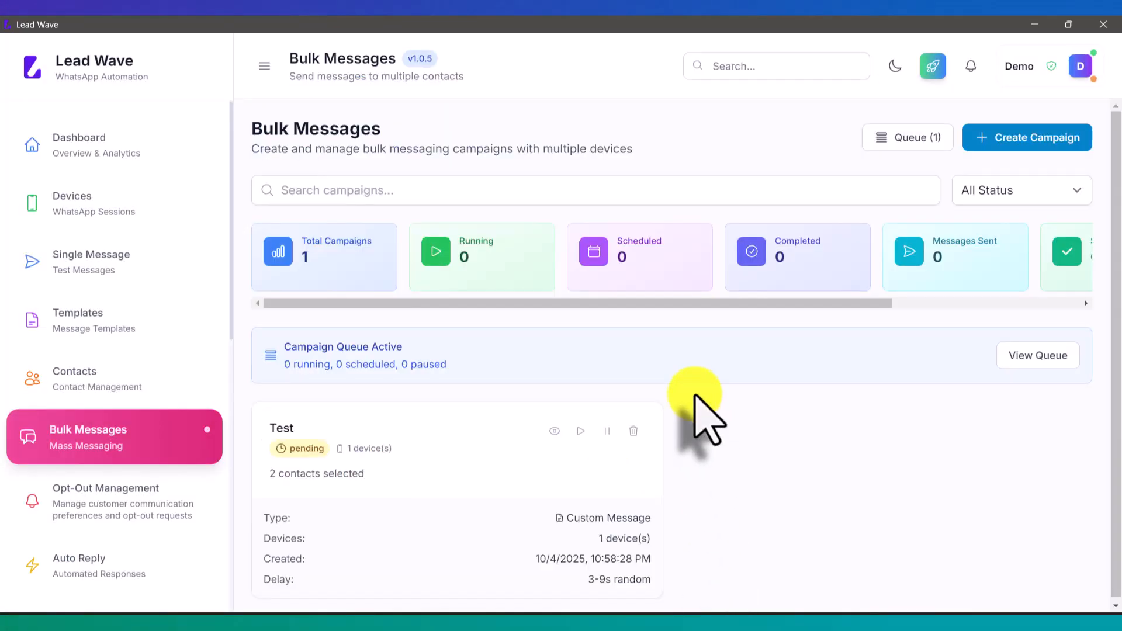
{"action": "scroll", "coordinate": [695, 396], "scroll_direction": "down", "scroll_amount": 1}
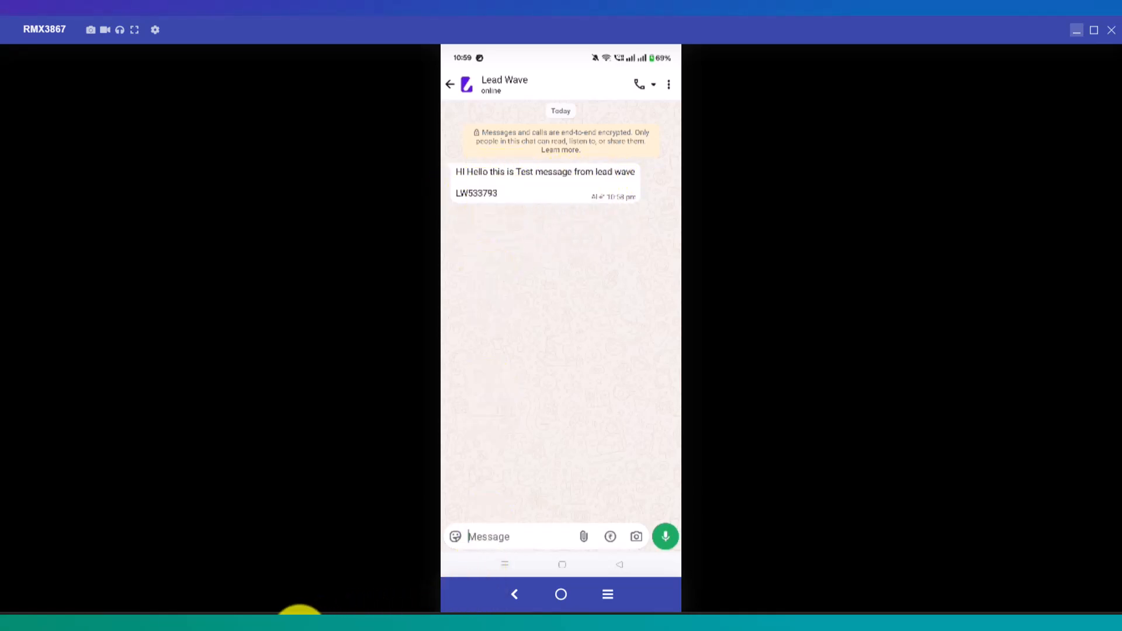
{"action": "mouse_move", "coordinate": [302, 621]}
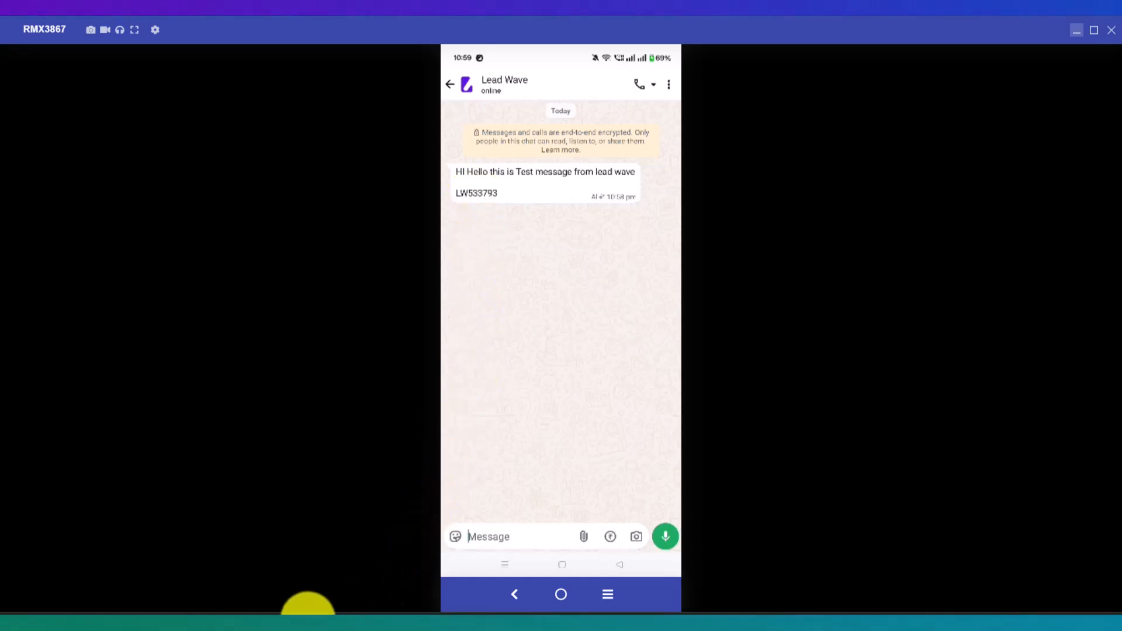
{"action": "left_click", "coordinate": [523, 621]}
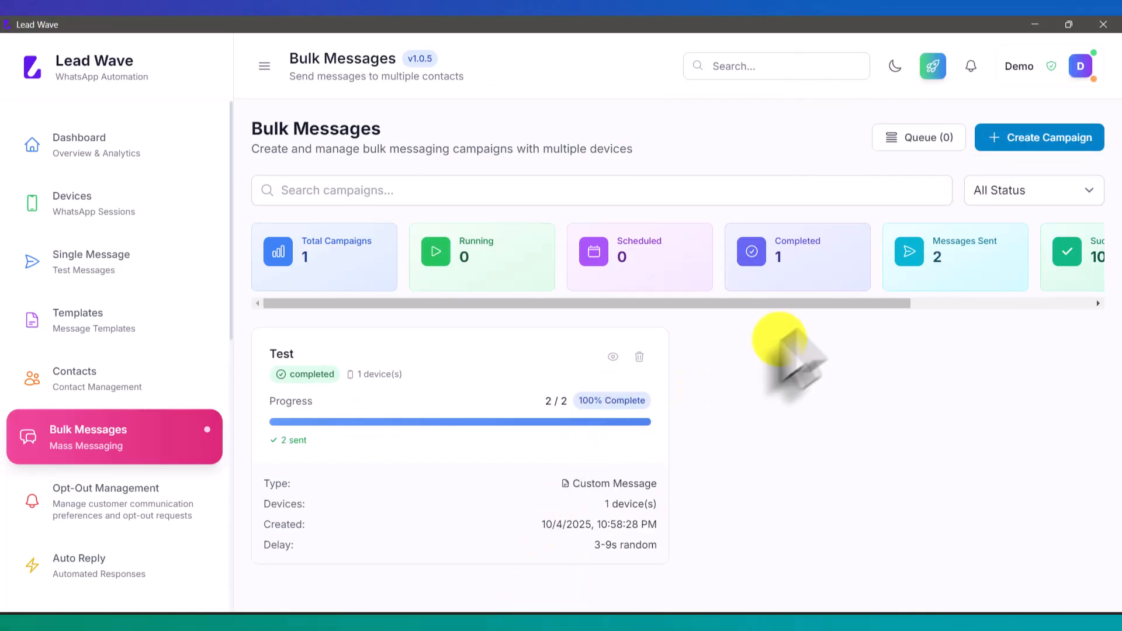
Start a new bulk campaign of the Template Message type, using the Test WhatsApp session and the Test contact group
{"action": "left_click", "coordinate": [1021, 138]}
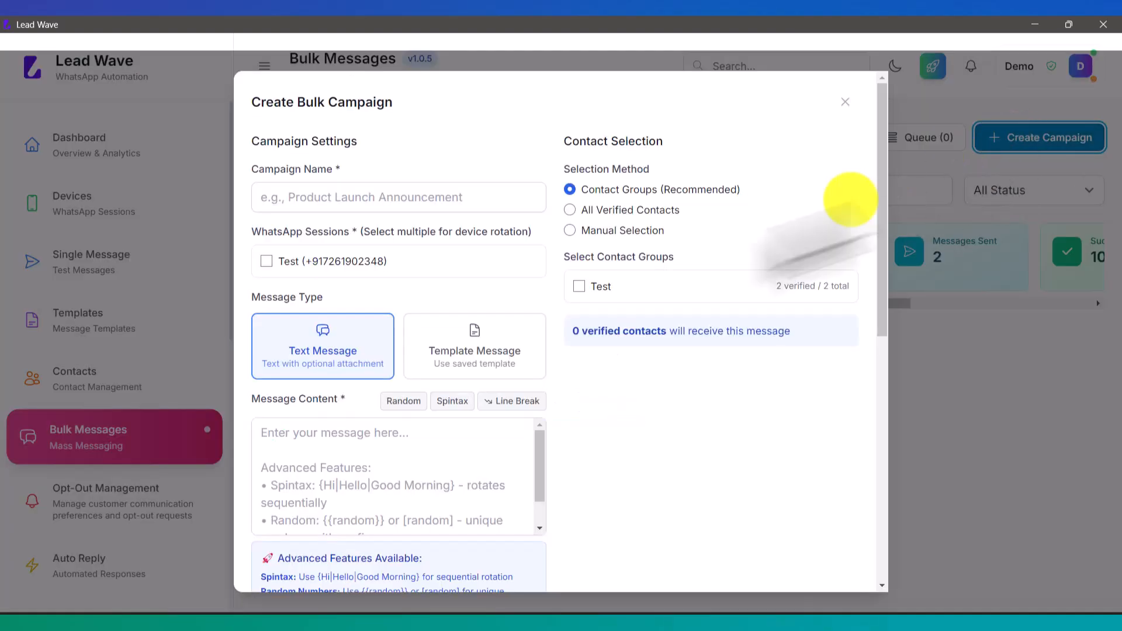
{"action": "left_click", "coordinate": [484, 351]}
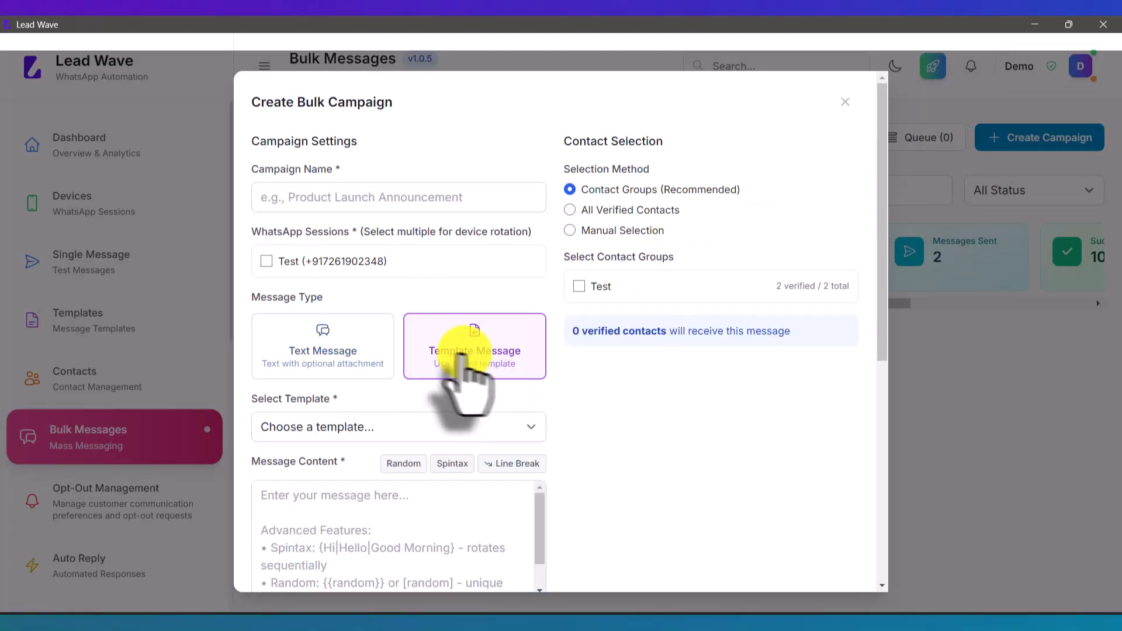
{"action": "left_click", "coordinate": [315, 261]}
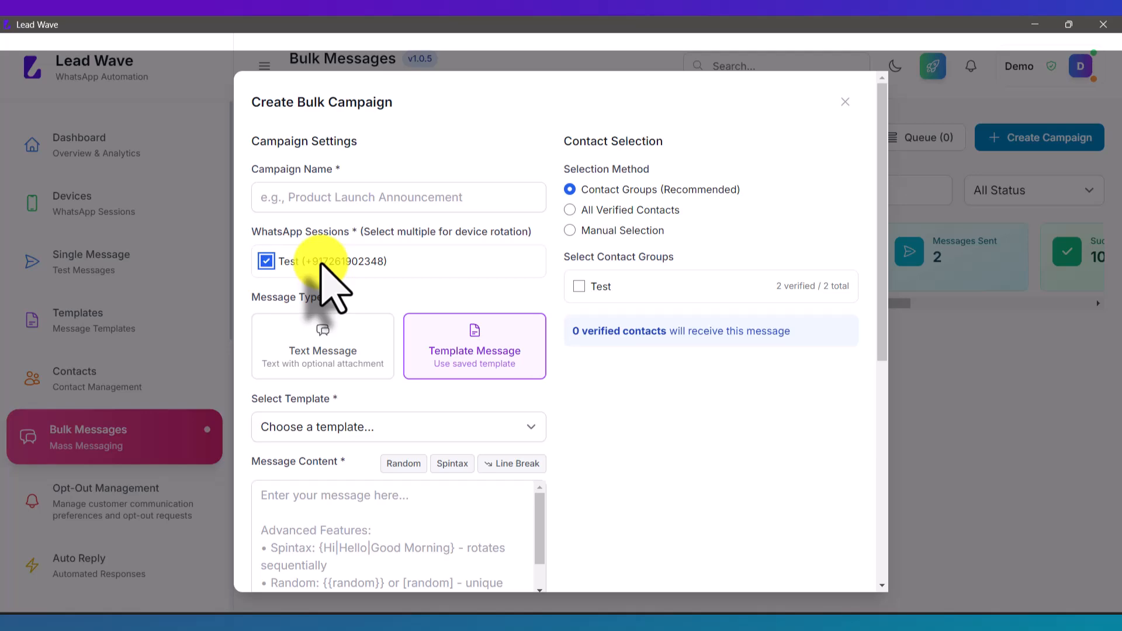
{"action": "left_click", "coordinate": [578, 286]}
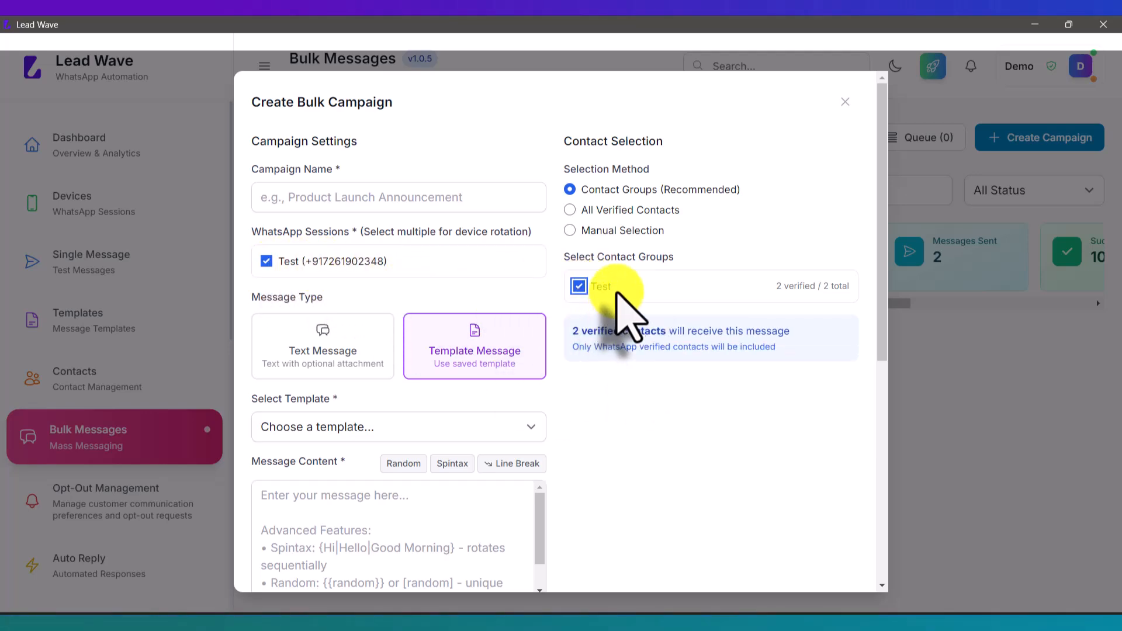
Name the campaign Test 2, choose the template reading "This is for Testing purpose", and create and send the campaign immediately
{"action": "scroll", "coordinate": [614, 310], "scroll_direction": "down", "scroll_amount": 2}
{"action": "scroll", "coordinate": [611, 296], "scroll_direction": "down", "scroll_amount": 2}
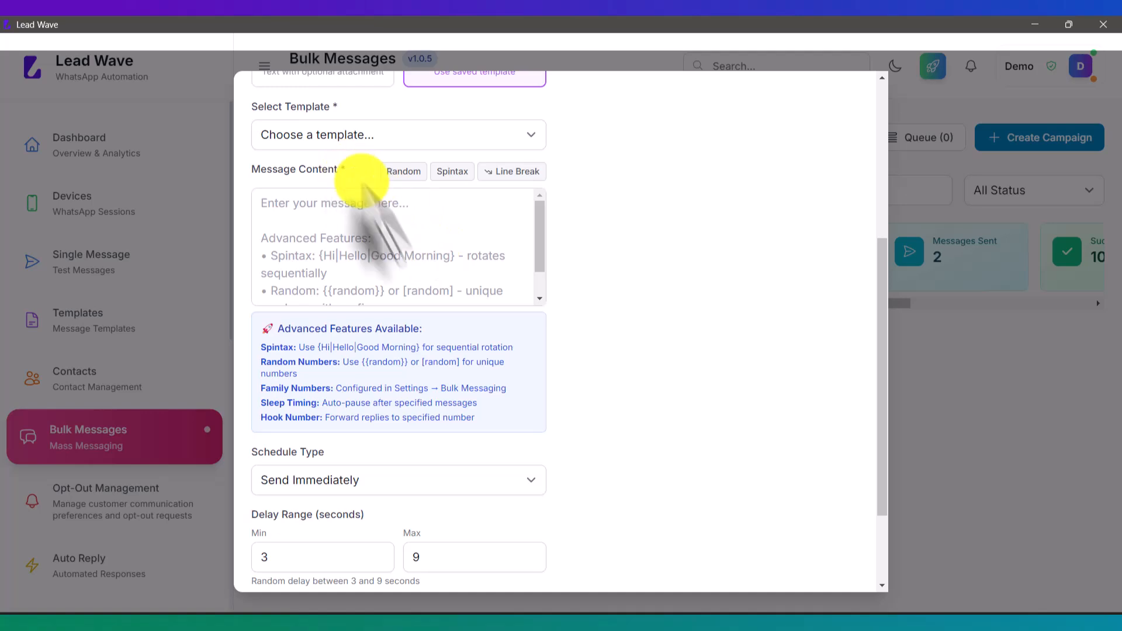
{"action": "scroll", "coordinate": [501, 438], "scroll_direction": "down", "scroll_amount": 2}
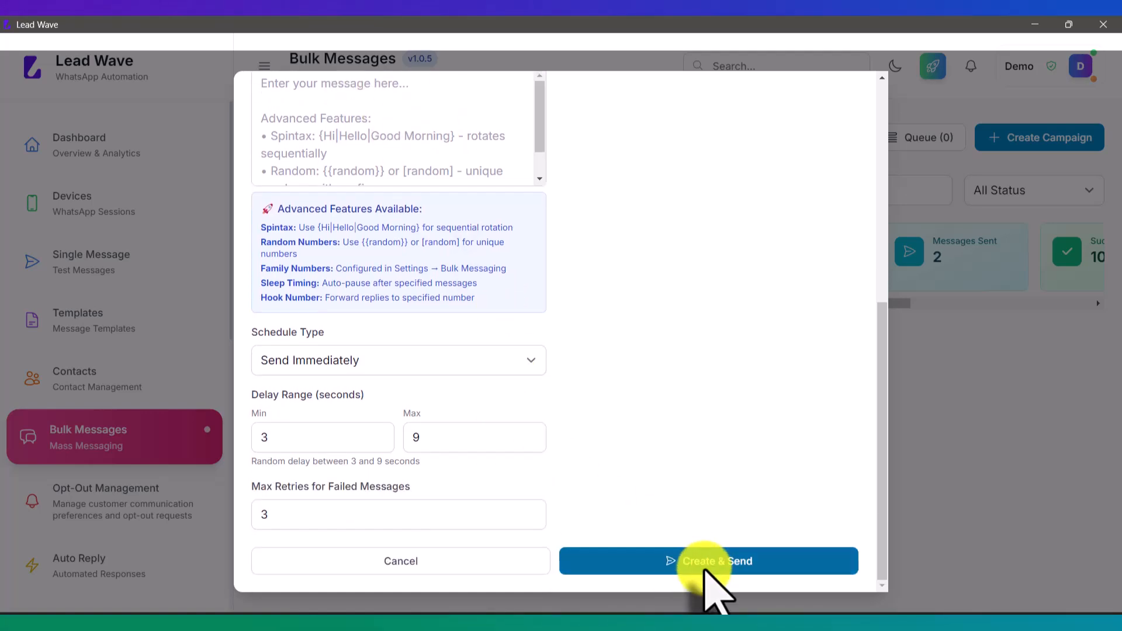
{"action": "scroll", "coordinate": [645, 361], "scroll_direction": "up", "scroll_amount": 6}
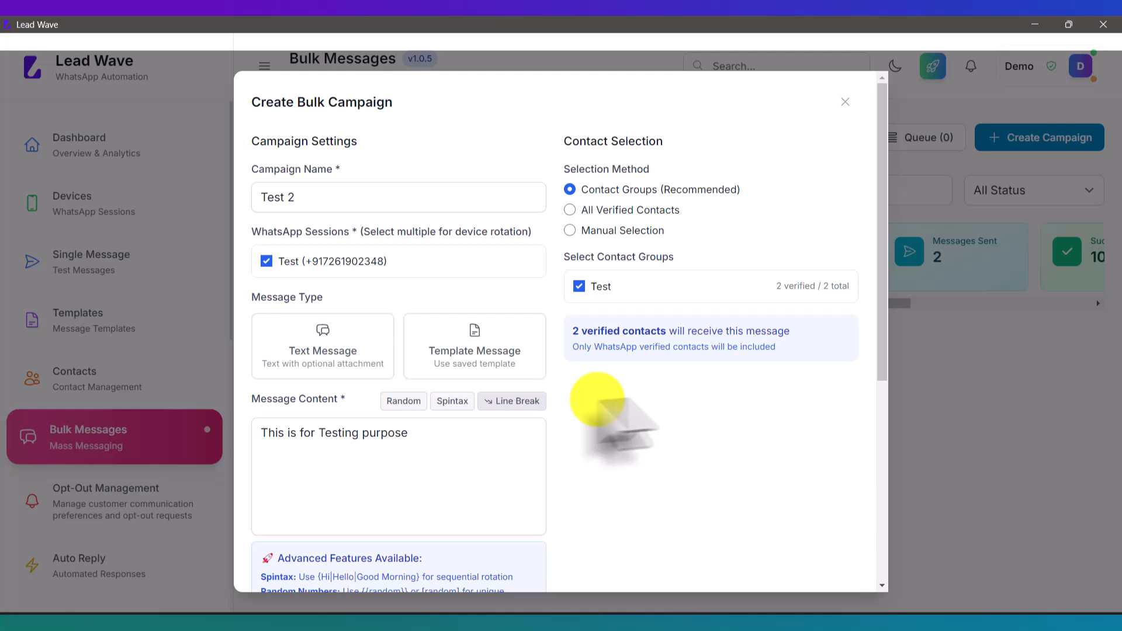
{"action": "scroll", "coordinate": [643, 413], "scroll_direction": "down", "scroll_amount": 5}
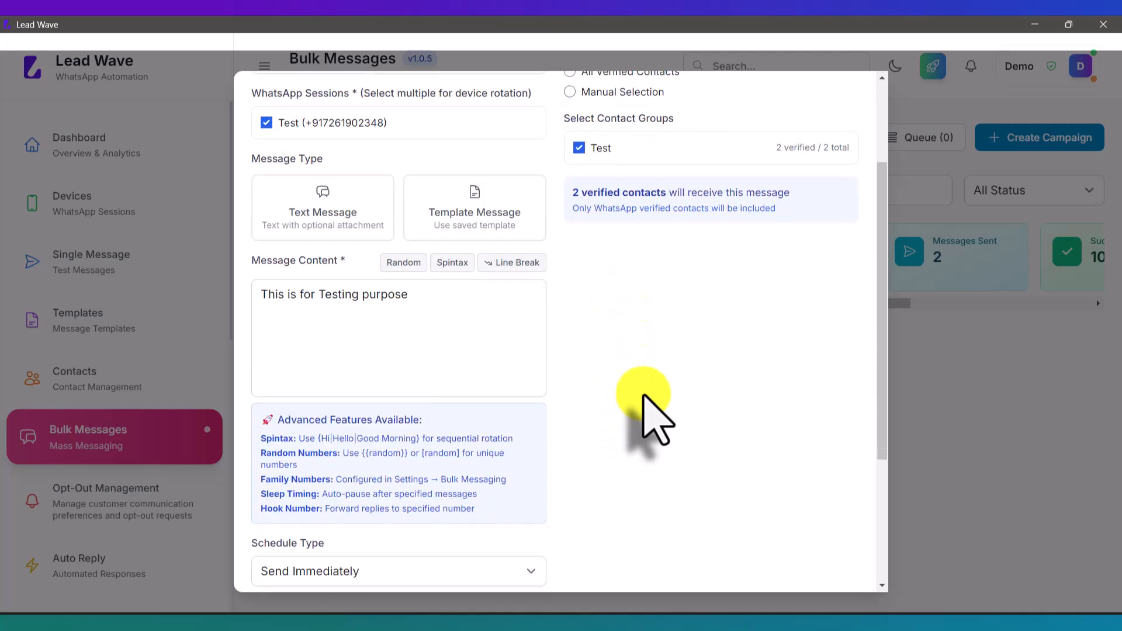
{"action": "left_click", "coordinate": [695, 570]}
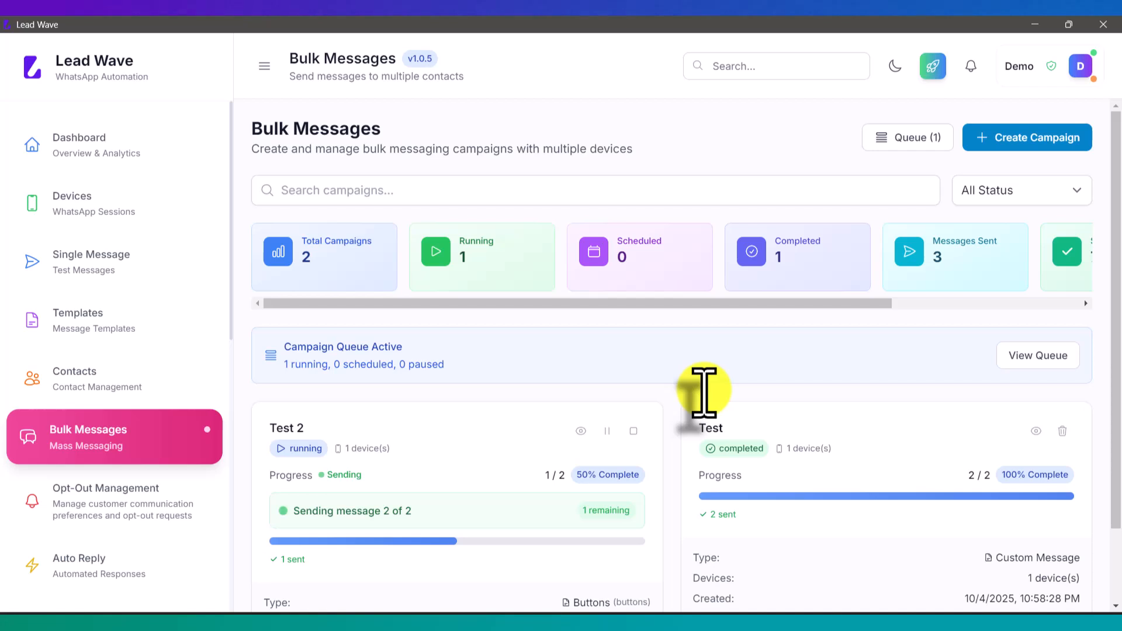
Check the Test 2 campaign's progress and view the delivered template message on the mirrored phone
{"action": "scroll", "coordinate": [666, 377], "scroll_direction": "down", "scroll_amount": 2}
{"action": "scroll", "coordinate": [662, 409], "scroll_direction": "up", "scroll_amount": 2}
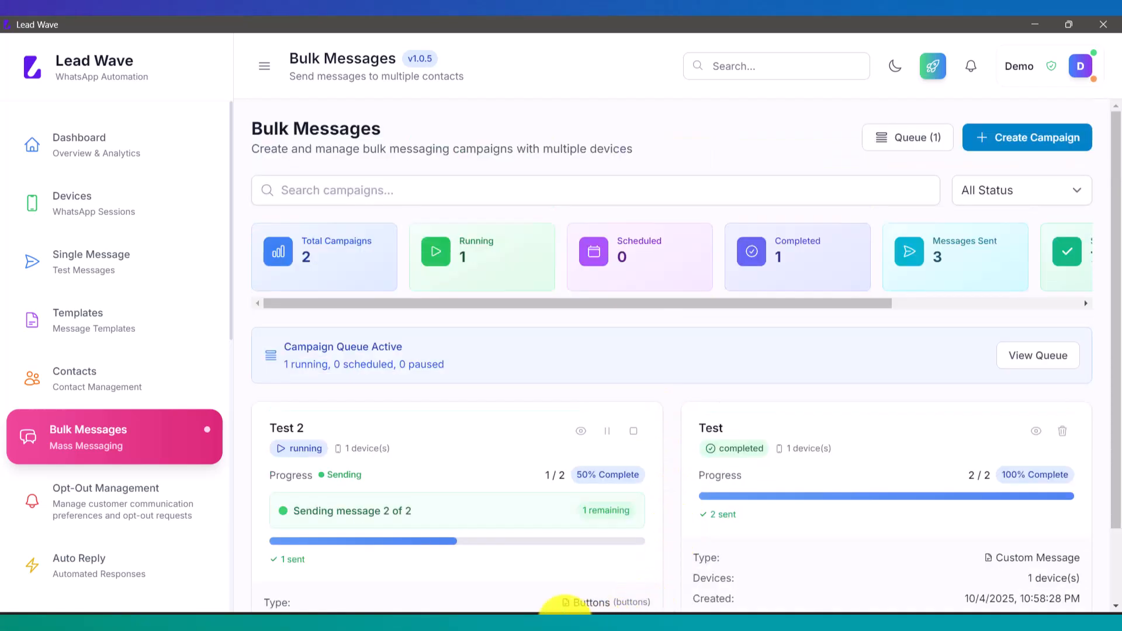
{"action": "mouse_move", "coordinate": [544, 618]}
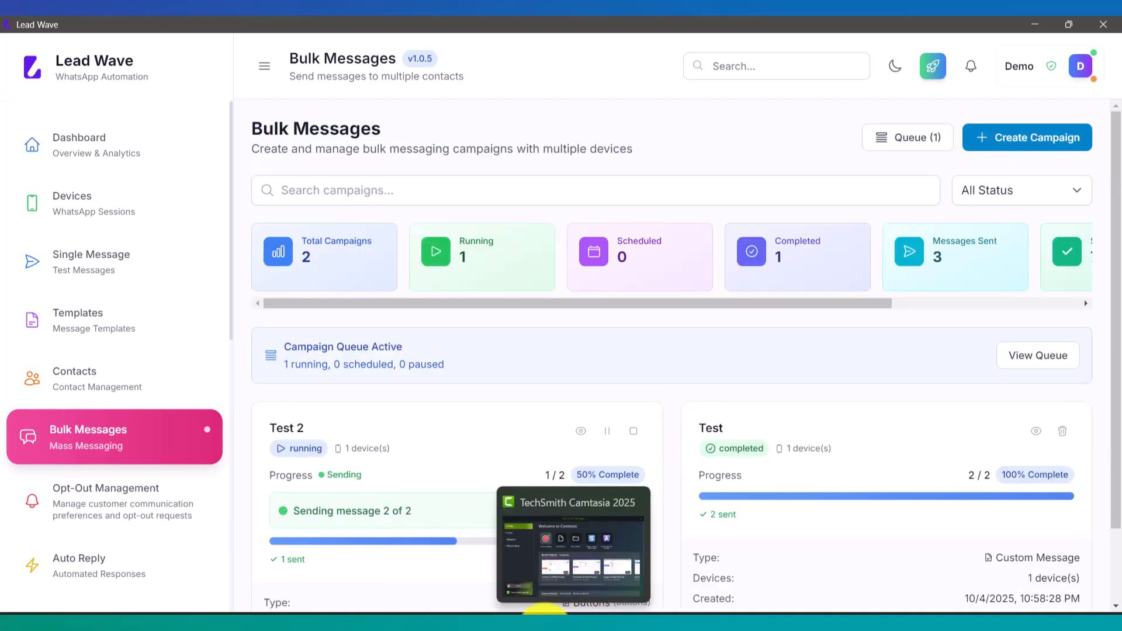
{"action": "left_click", "coordinate": [608, 552]}
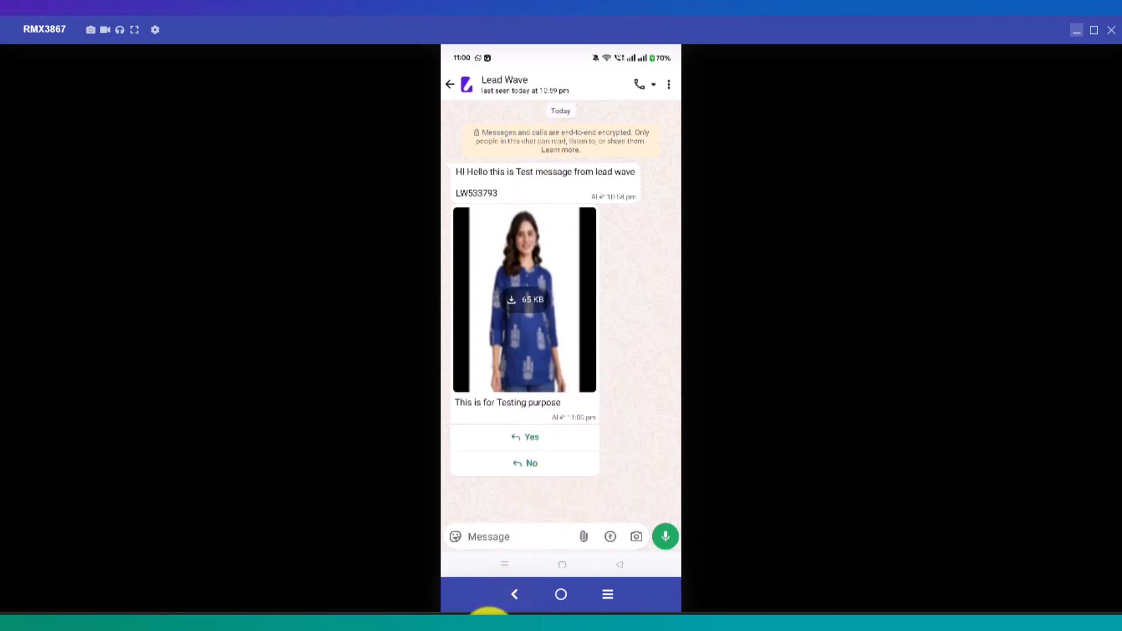
{"action": "left_click", "coordinate": [491, 628]}
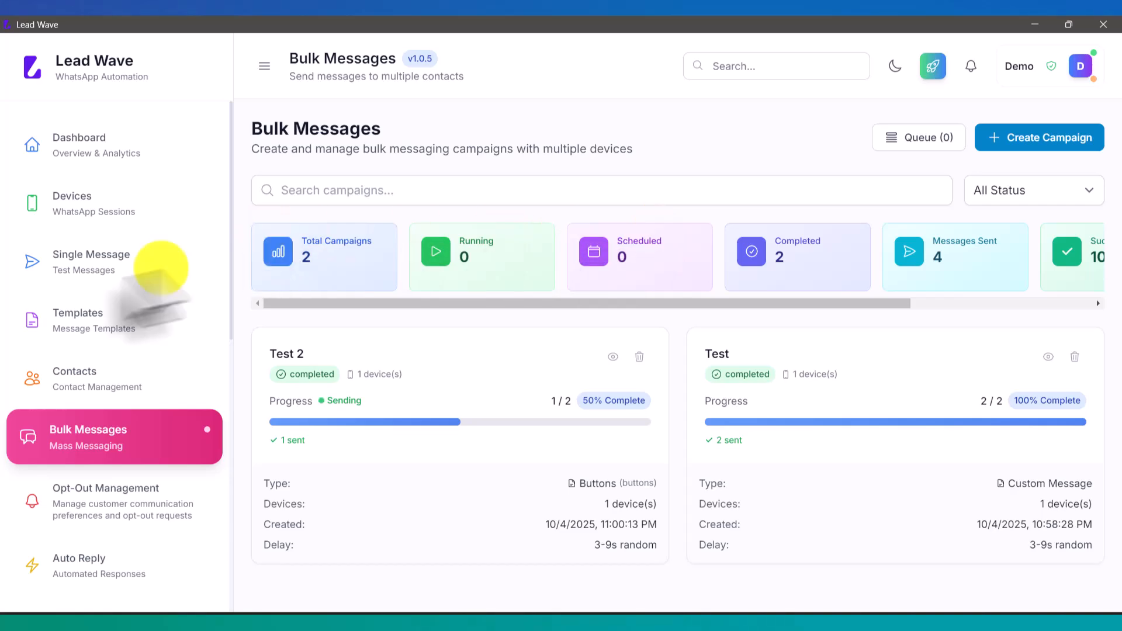
Open the application's bulk messaging settings and set the random number prefix to Ref
{"action": "scroll", "coordinate": [70, 280], "scroll_direction": "down", "scroll_amount": 1}
{"action": "scroll", "coordinate": [71, 292], "scroll_direction": "down", "scroll_amount": 10}
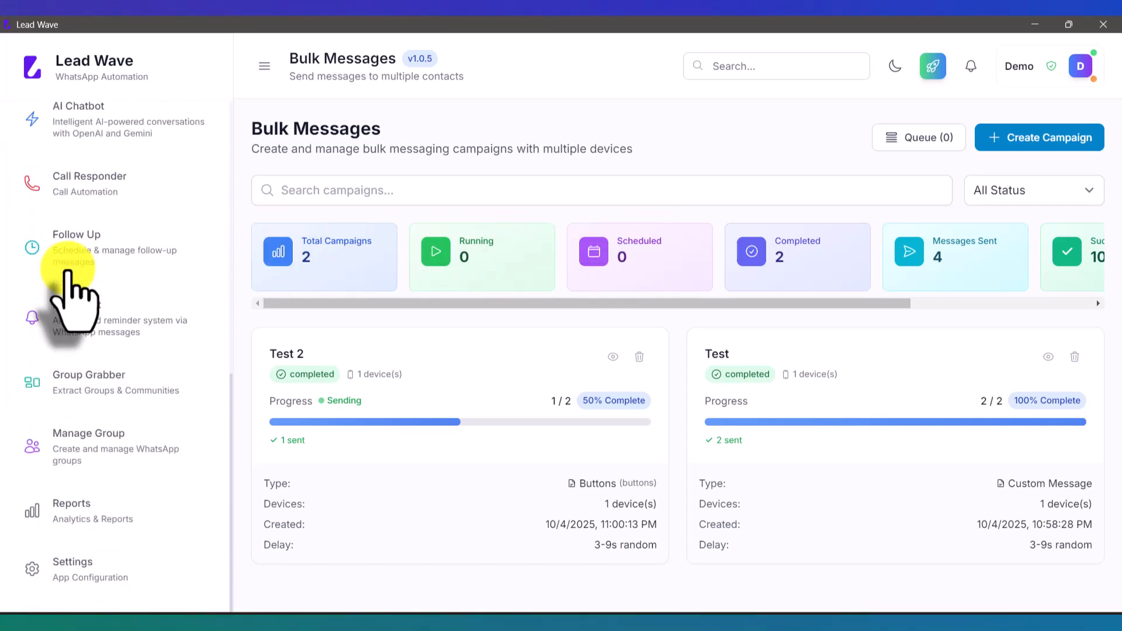
{"action": "left_click", "coordinate": [105, 578]}
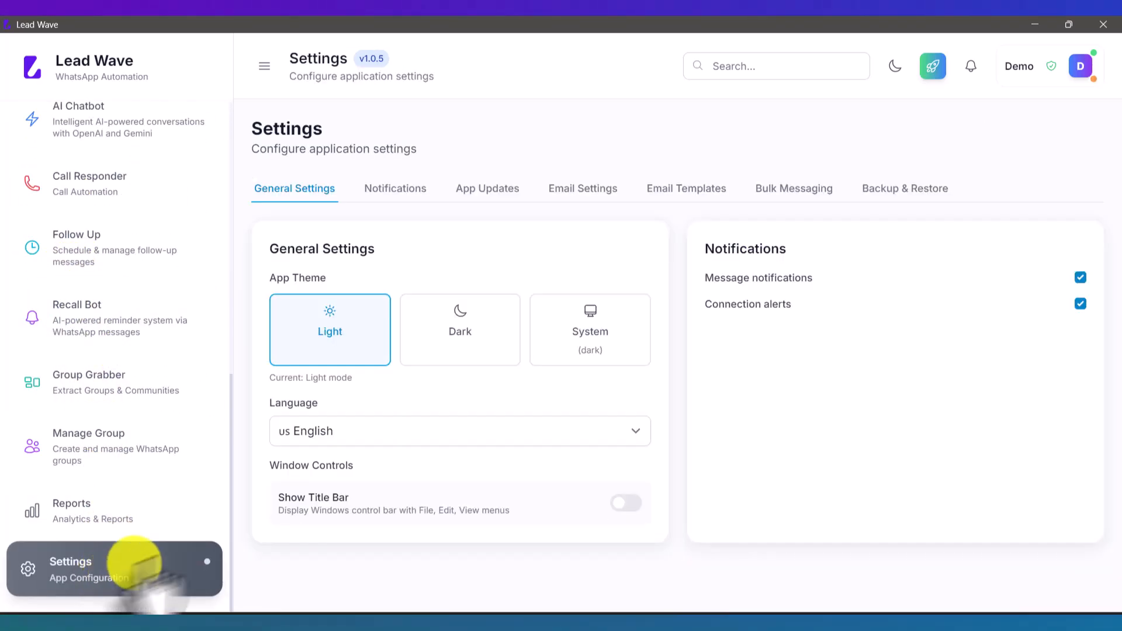
{"action": "left_click", "coordinate": [792, 190]}
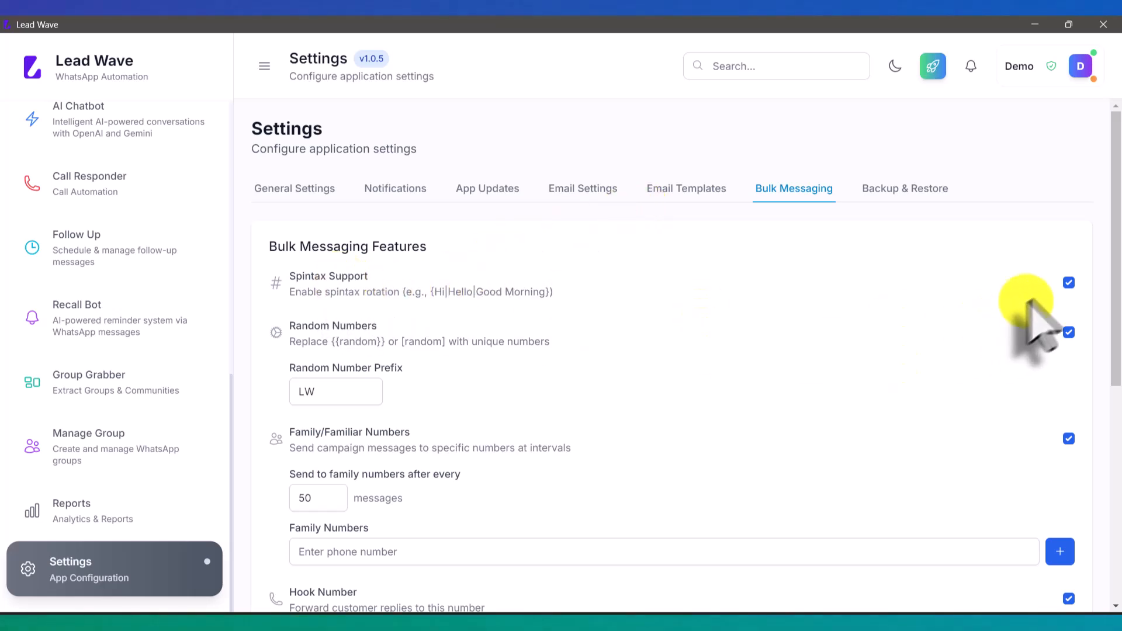
{"action": "left_click", "coordinate": [1070, 283]}
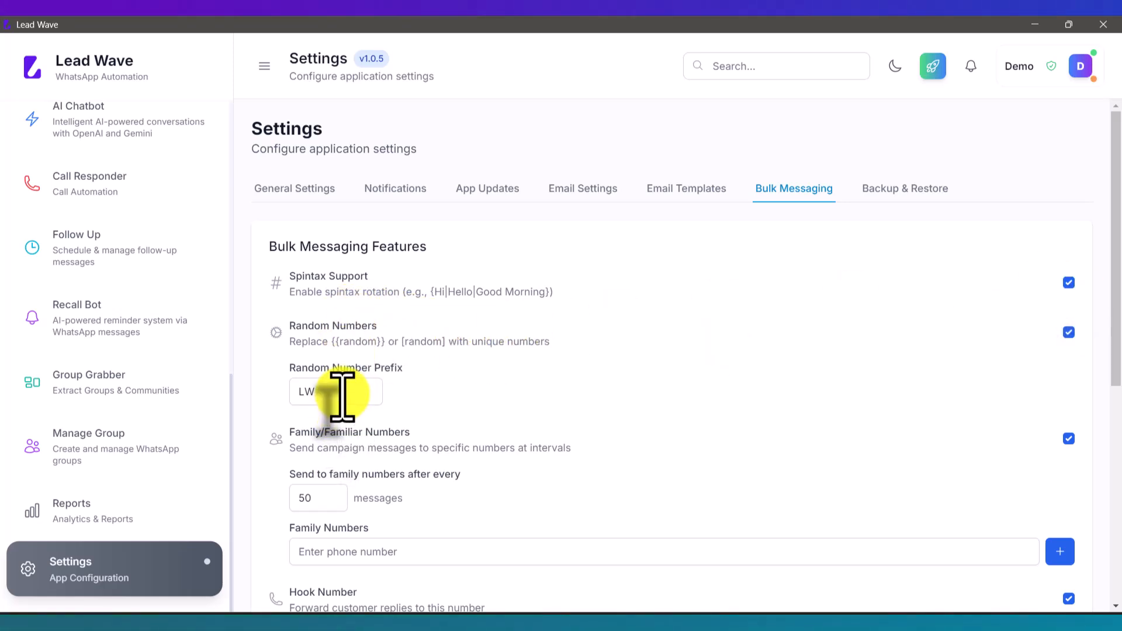
{"action": "left_click_drag", "start_coordinate": [338, 392], "coordinate": [275, 414]}
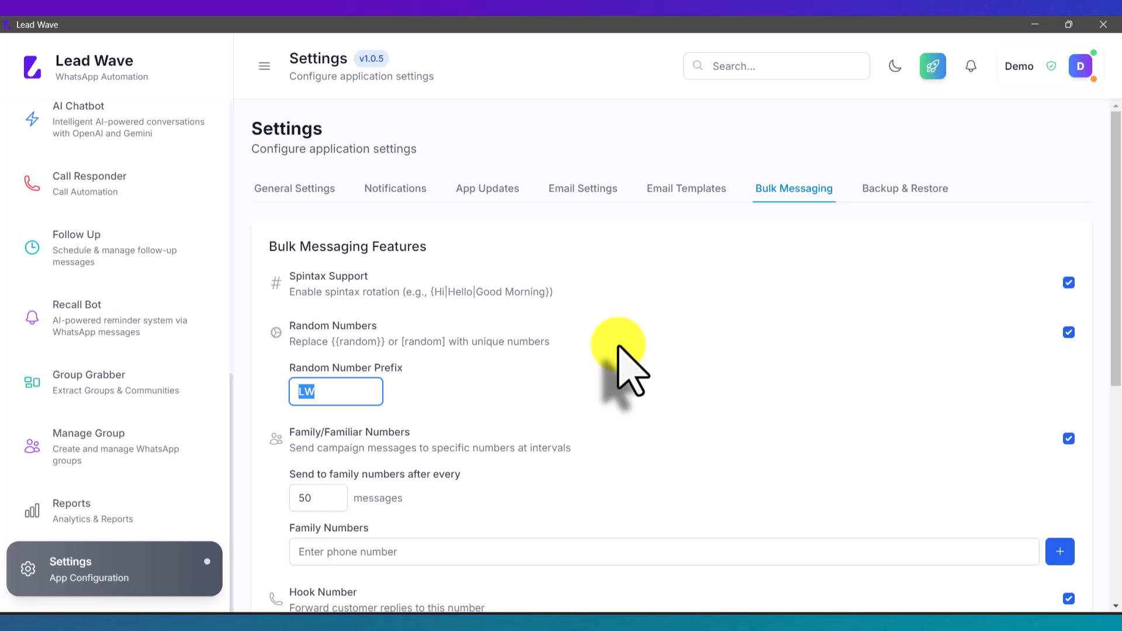
{"action": "type", "text": "Ref"}
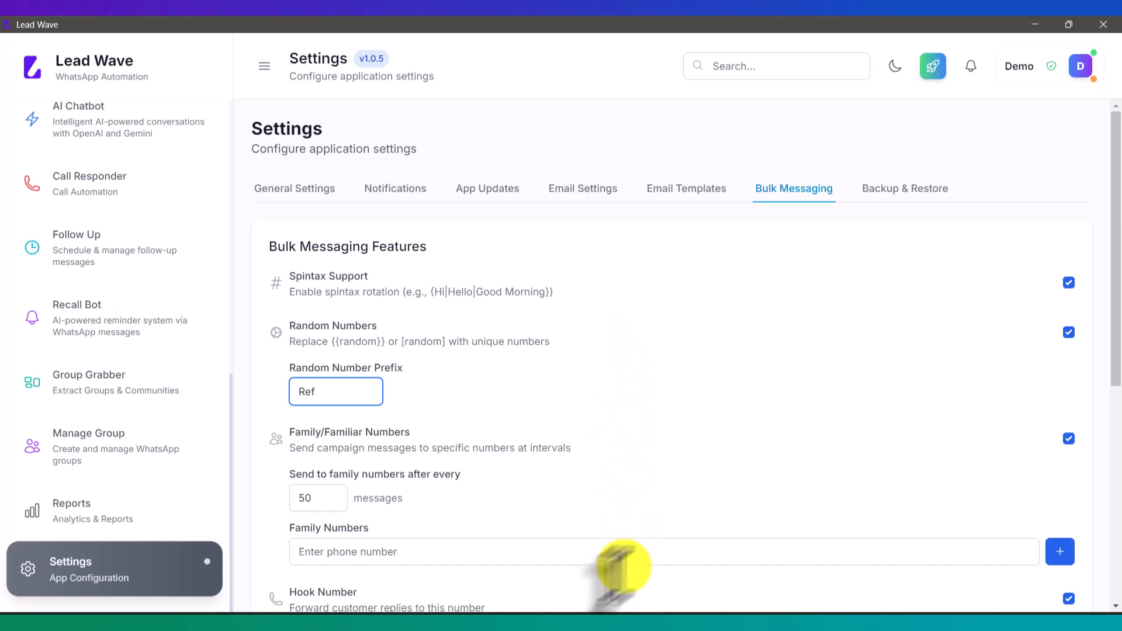
Examine the prefixed random number in the first received message on the mirrored phone, and return to the settings
{"action": "left_click", "coordinate": [549, 628]}
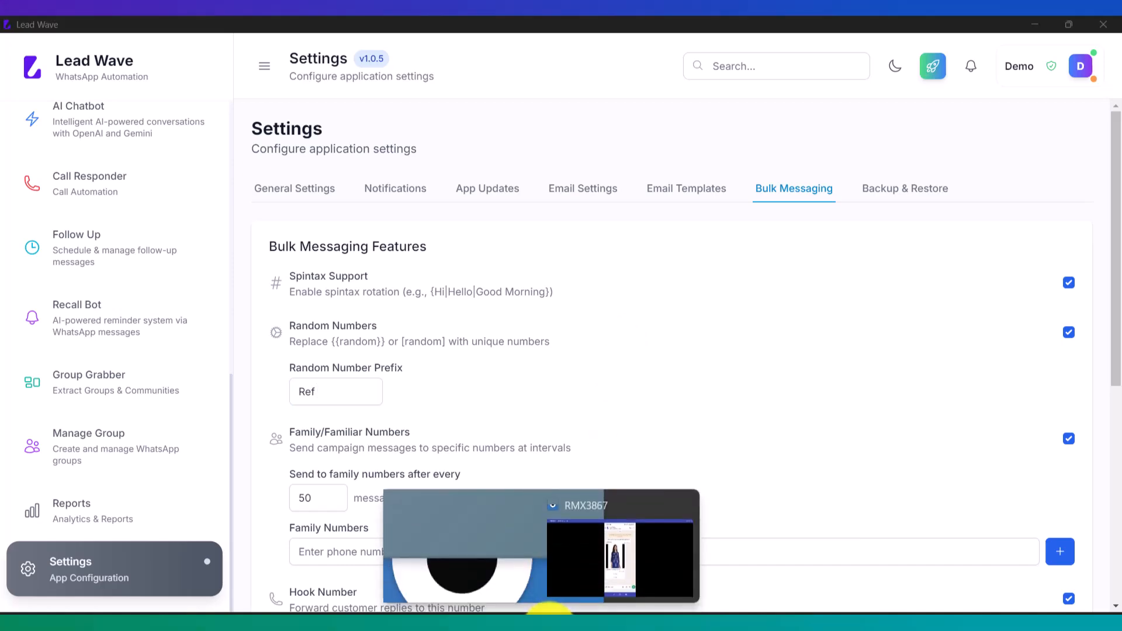
{"action": "left_click", "coordinate": [666, 575]}
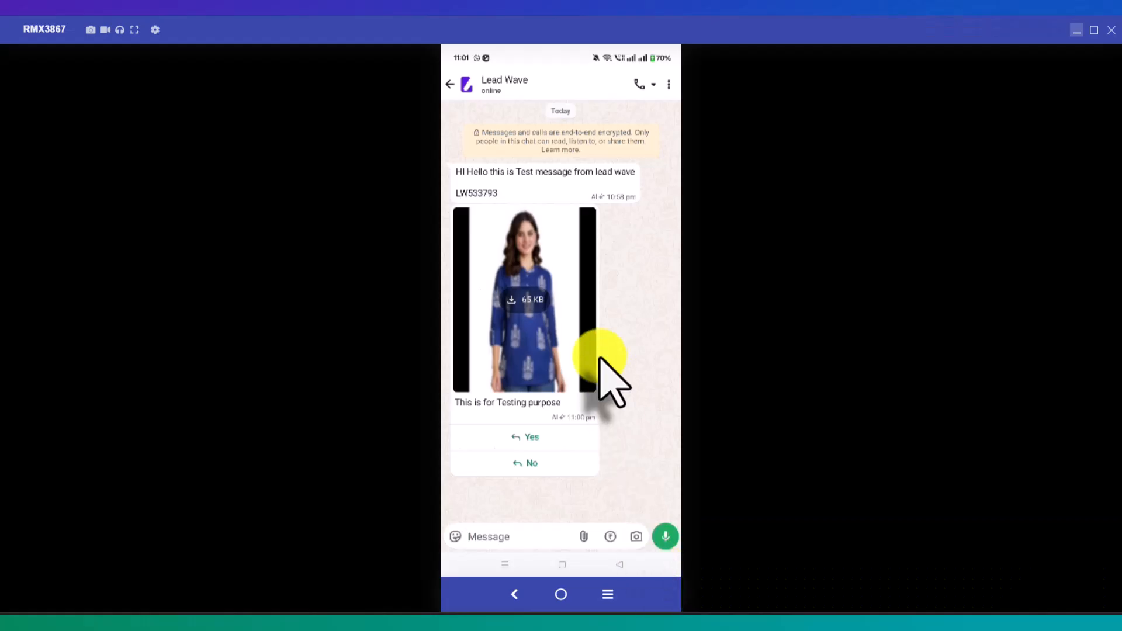
{"action": "left_click", "coordinate": [466, 193]}
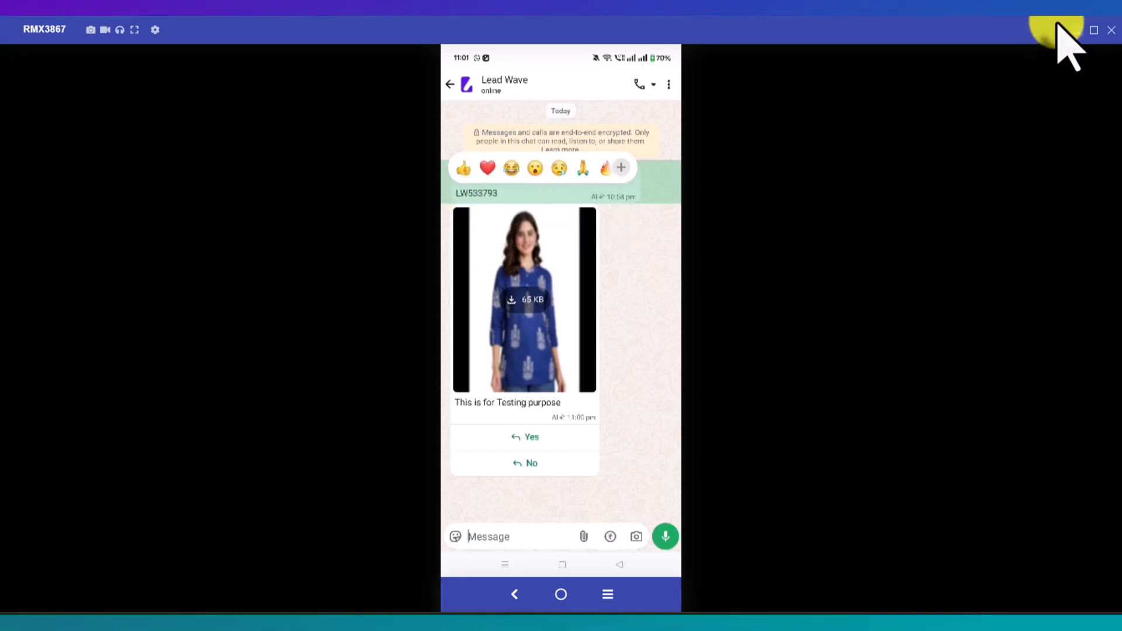
{"action": "left_click", "coordinate": [1075, 30]}
Set the interval for sending campaign messages to family numbers to every 37 messages
{"action": "scroll", "coordinate": [699, 321], "scroll_direction": "down", "scroll_amount": 3}
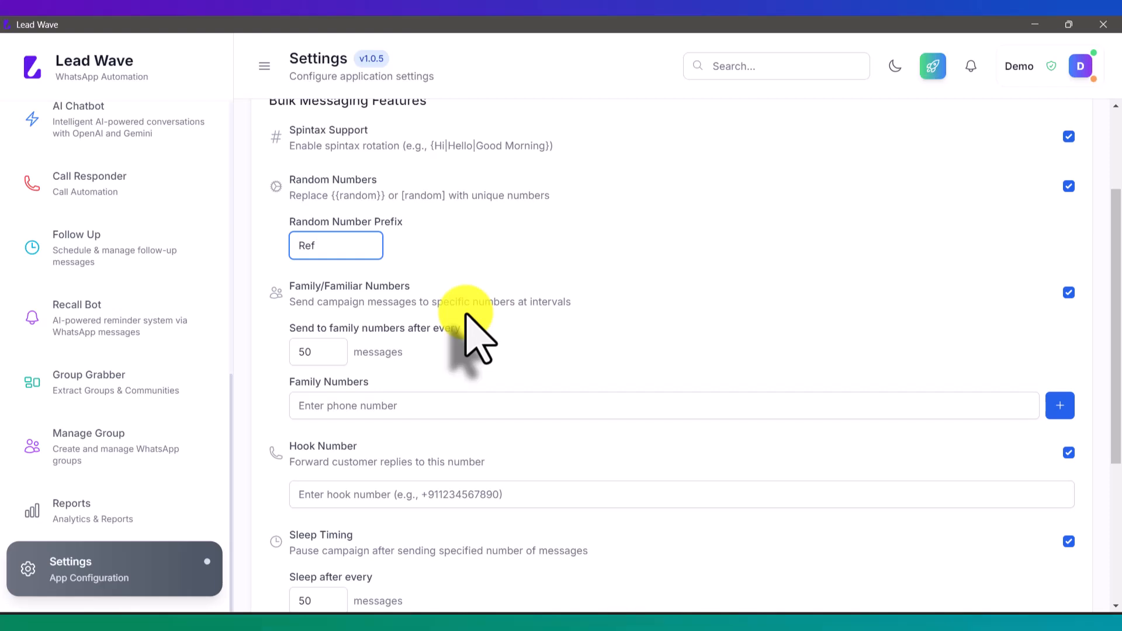
{"action": "left_click", "coordinate": [382, 404]}
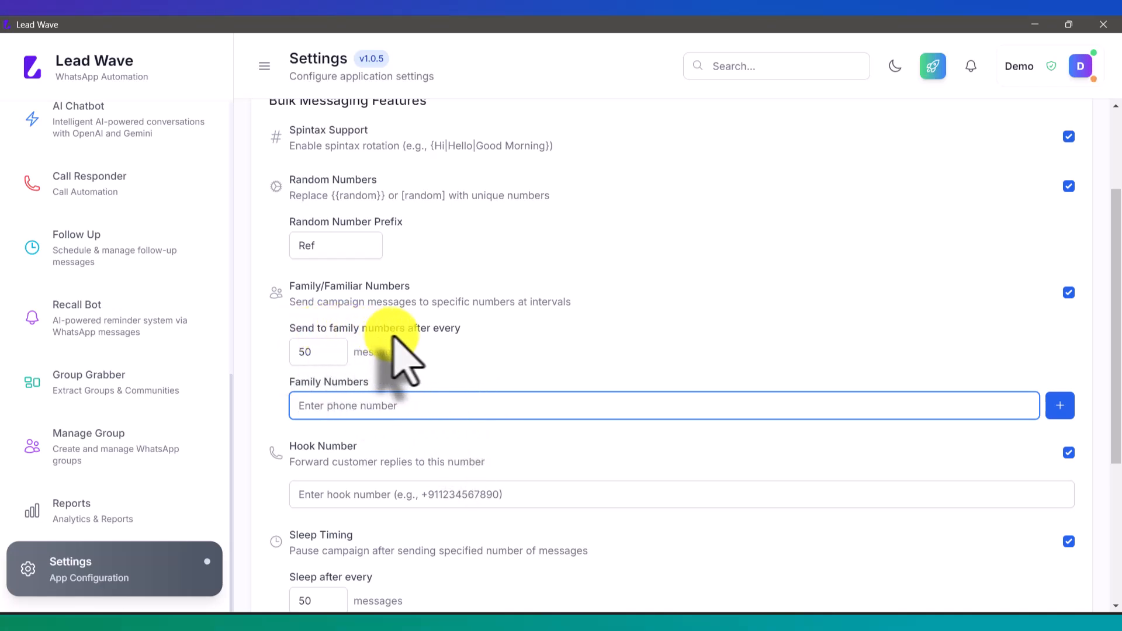
{"action": "left_click", "coordinate": [333, 355]}
{"action": "left_click", "coordinate": [333, 357]}
{"action": "left_click", "coordinate": [333, 357]}
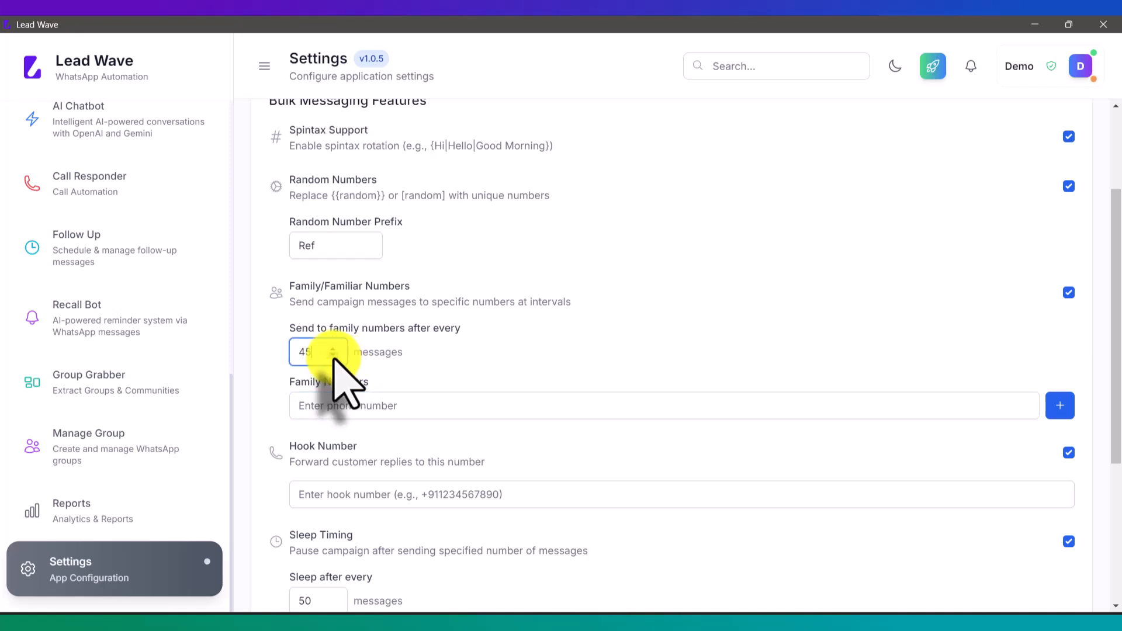
{"action": "left_click", "coordinate": [334, 357]}
{"action": "left_click", "coordinate": [333, 356]}
{"action": "left_click", "coordinate": [333, 356]}
{"action": "double_click", "coordinate": [333, 357]}
{"action": "left_click", "coordinate": [333, 356]}
{"action": "left_click", "coordinate": [333, 357]}
{"action": "left_click", "coordinate": [333, 356]}
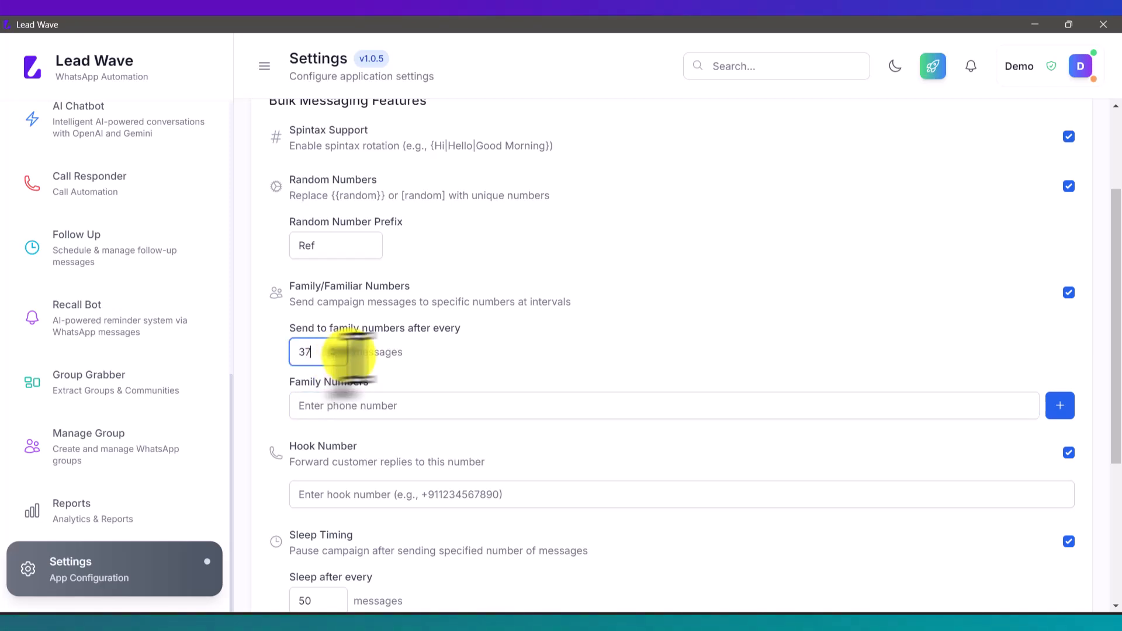
{"action": "double_click", "coordinate": [295, 351]}
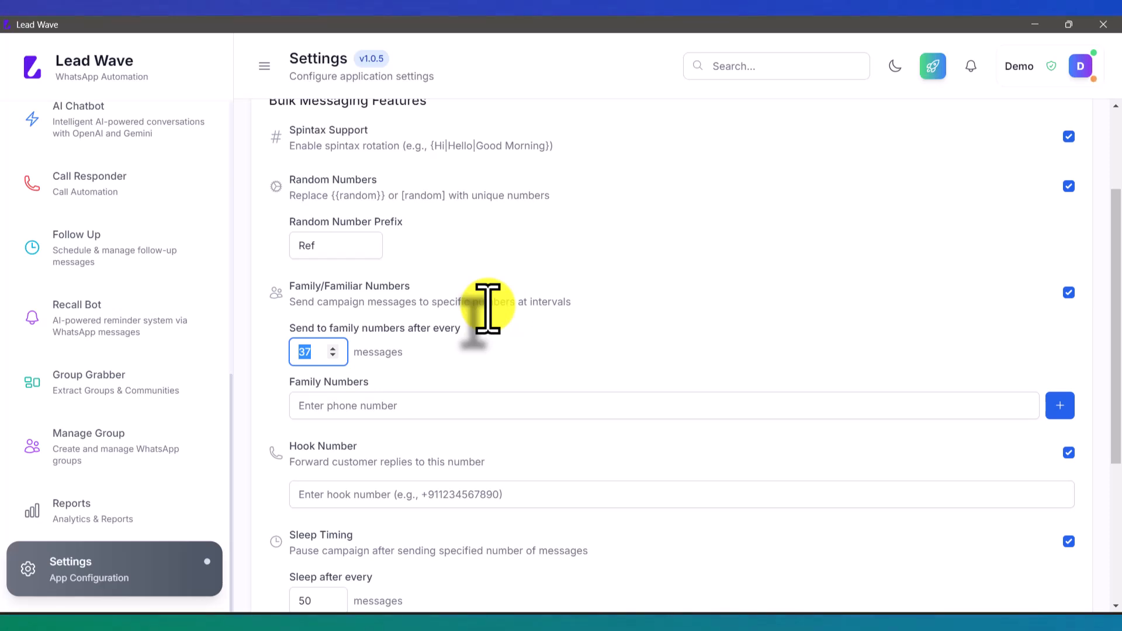
Review the hook number, sleep timing and default delivery delay range in the bulk messaging settings
{"action": "scroll", "coordinate": [488, 308], "scroll_direction": "down", "scroll_amount": 3}
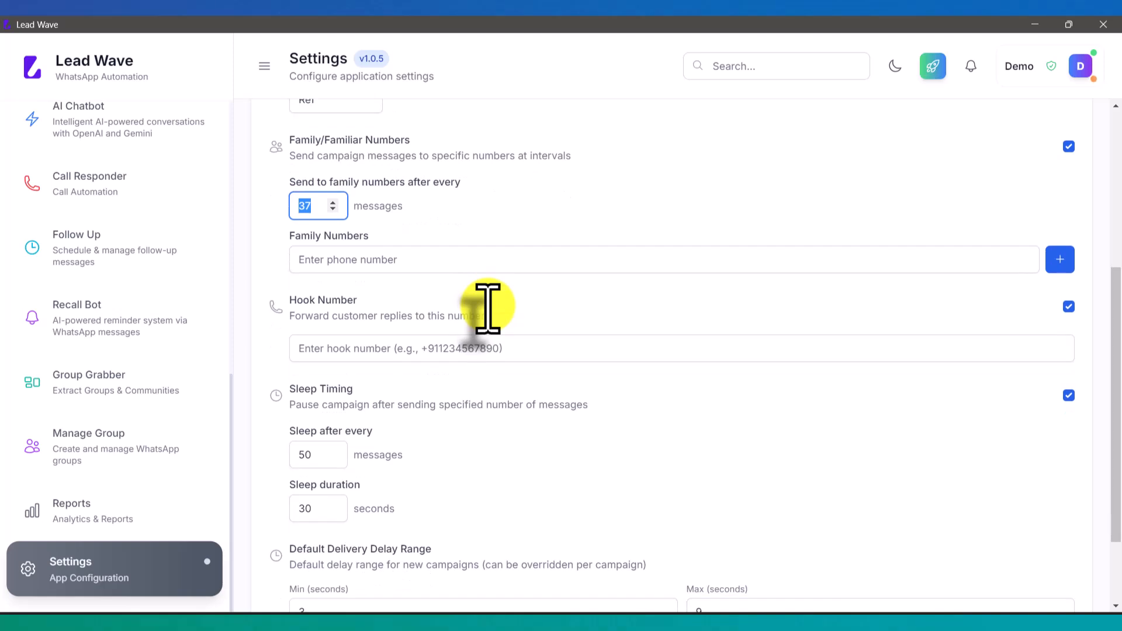
{"action": "left_click", "coordinate": [371, 350]}
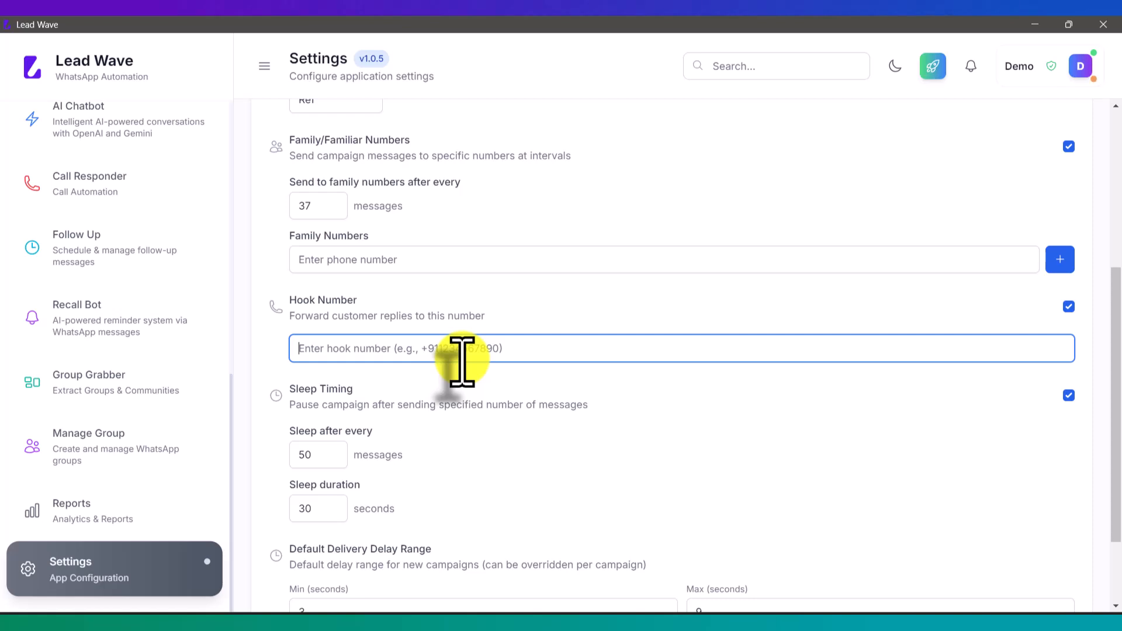
{"action": "scroll", "coordinate": [465, 359], "scroll_direction": "down", "scroll_amount": 2}
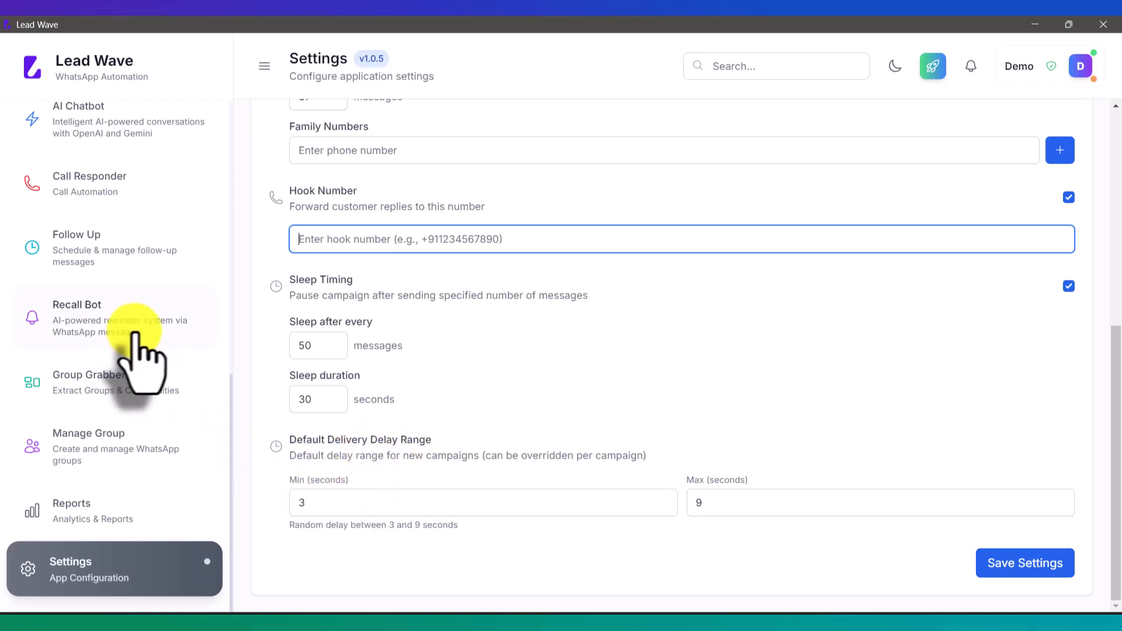
{"action": "scroll", "coordinate": [138, 345], "scroll_direction": "up", "scroll_amount": 4}
{"action": "left_click", "coordinate": [330, 501]}
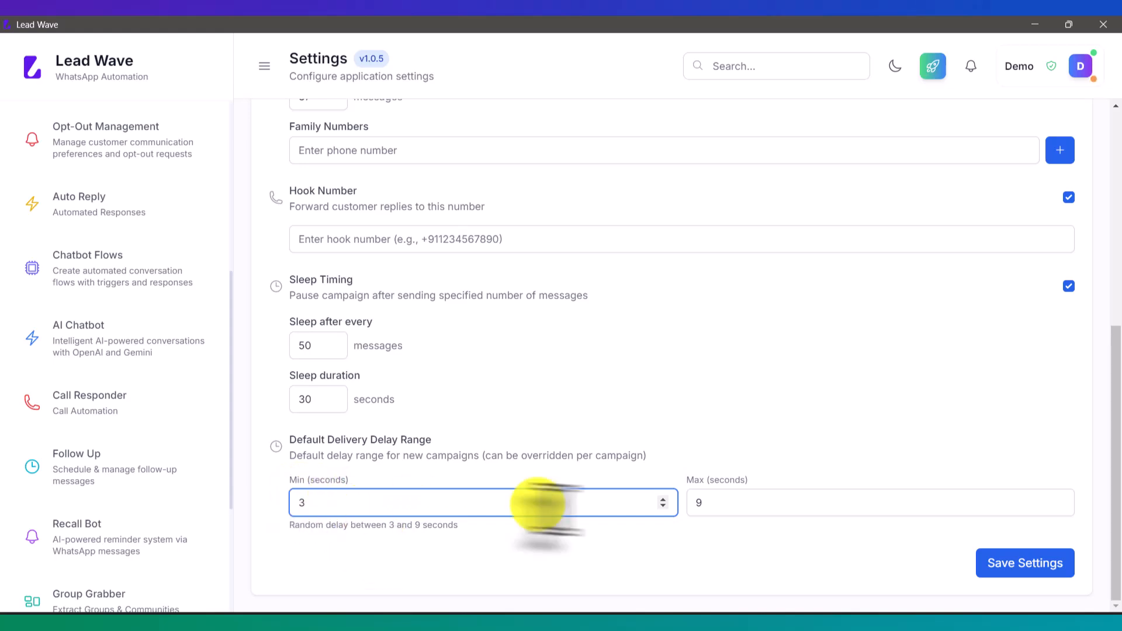
Return to the bulk messages page and review the message features, schedule, delay range and retry options of a new campaign
{"action": "scroll", "coordinate": [140, 404], "scroll_direction": "up", "scroll_amount": 4}
{"action": "scroll", "coordinate": [137, 383], "scroll_direction": "up", "scroll_amount": 3}
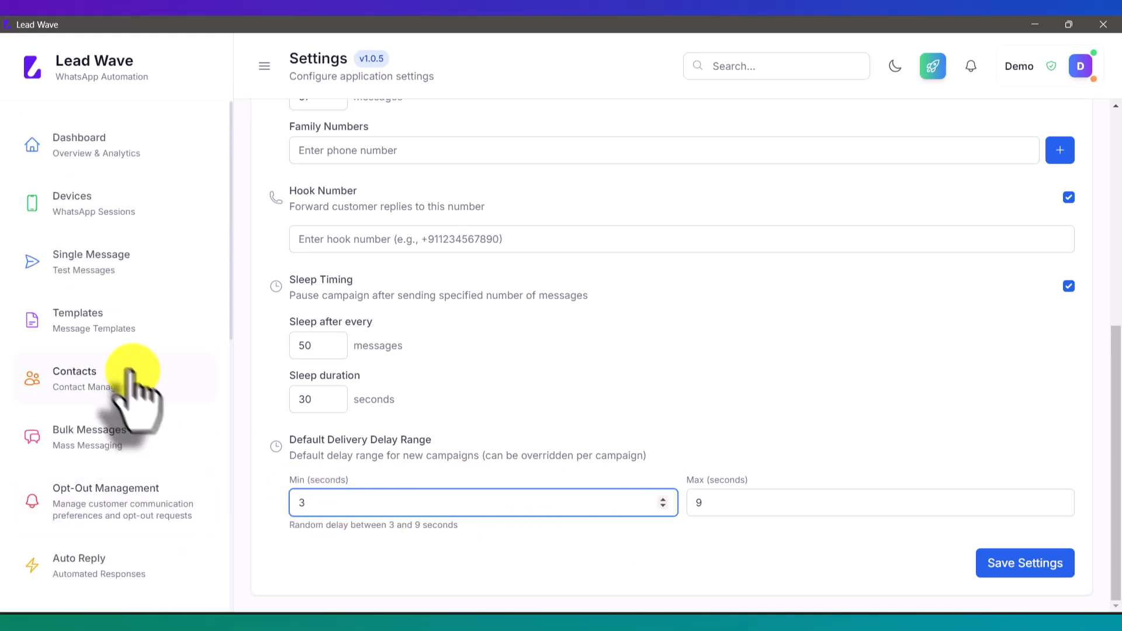
{"action": "left_click", "coordinate": [111, 444]}
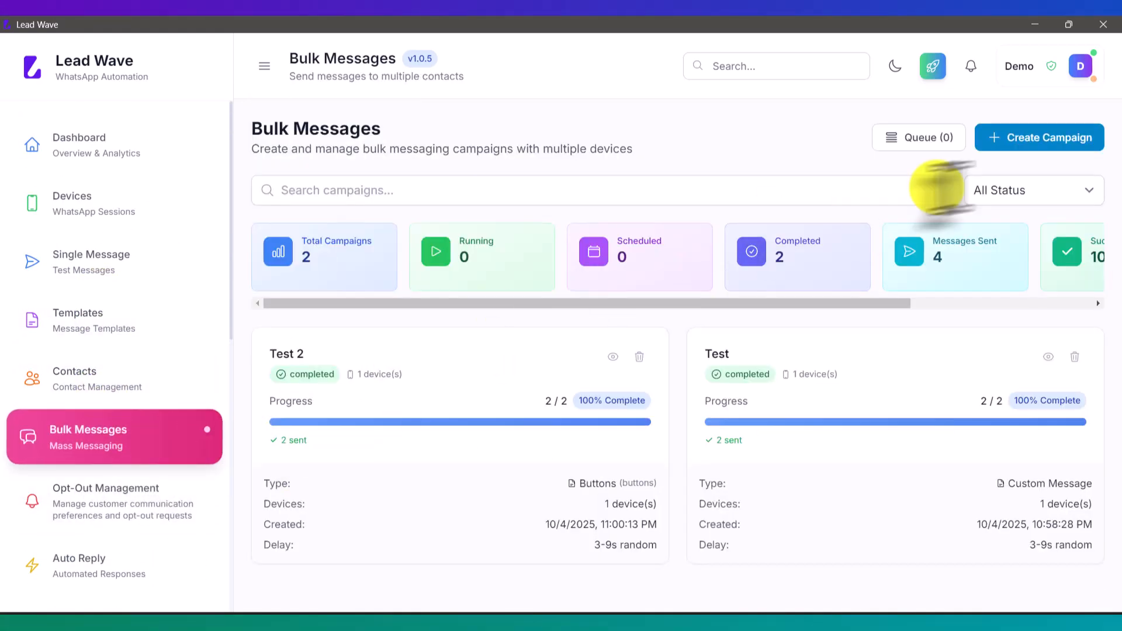
{"action": "left_click", "coordinate": [1002, 139]}
{"action": "scroll", "coordinate": [609, 277], "scroll_direction": "down", "scroll_amount": 8}
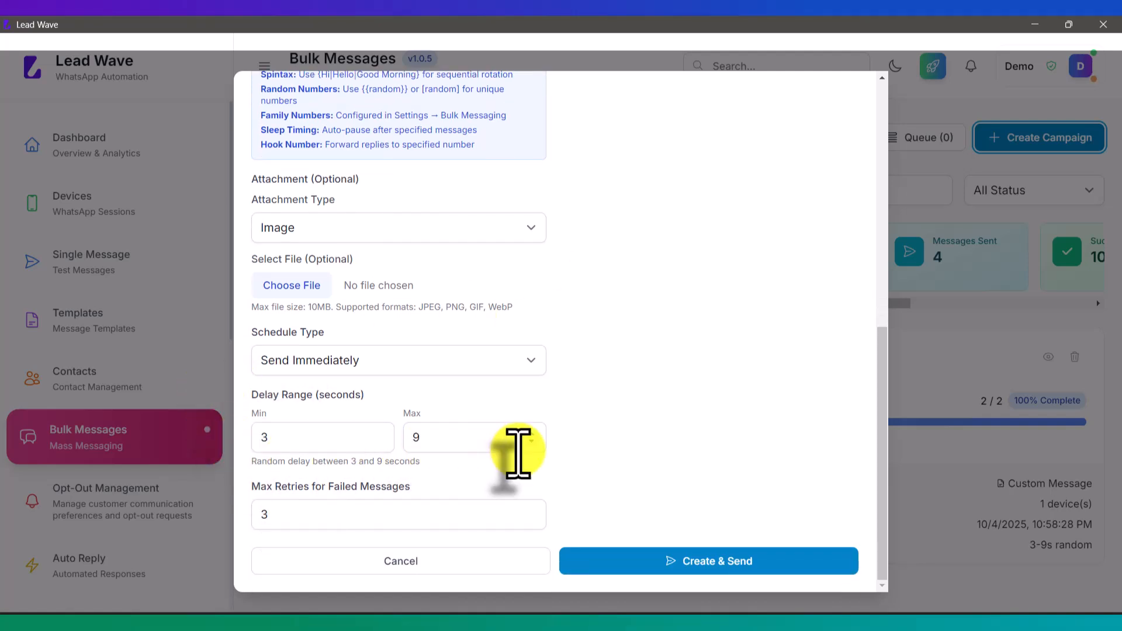
{"action": "scroll", "coordinate": [520, 450], "scroll_direction": "up", "scroll_amount": 9}
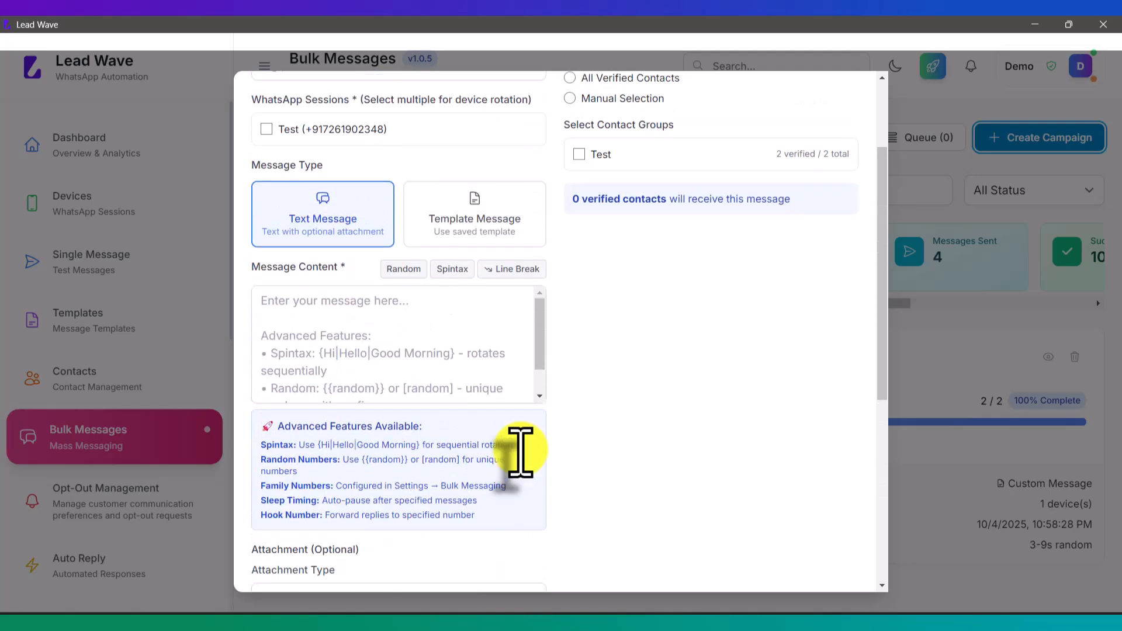
{"action": "scroll", "coordinate": [520, 450], "scroll_direction": "down", "scroll_amount": 7}
{"action": "scroll", "coordinate": [517, 490], "scroll_direction": "down", "scroll_amount": 5}
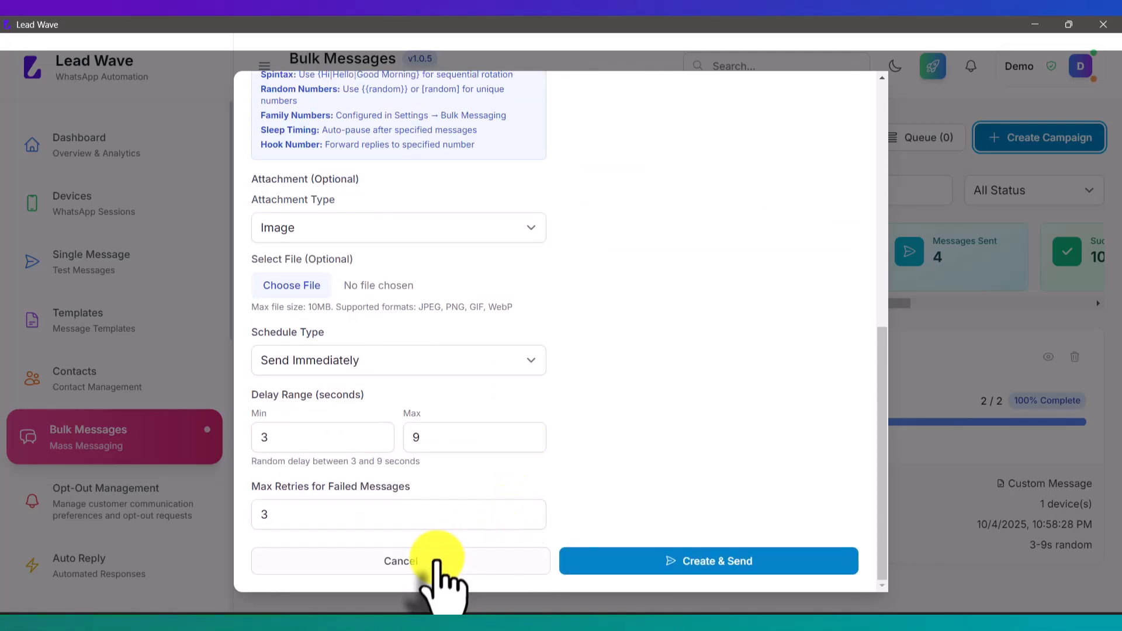